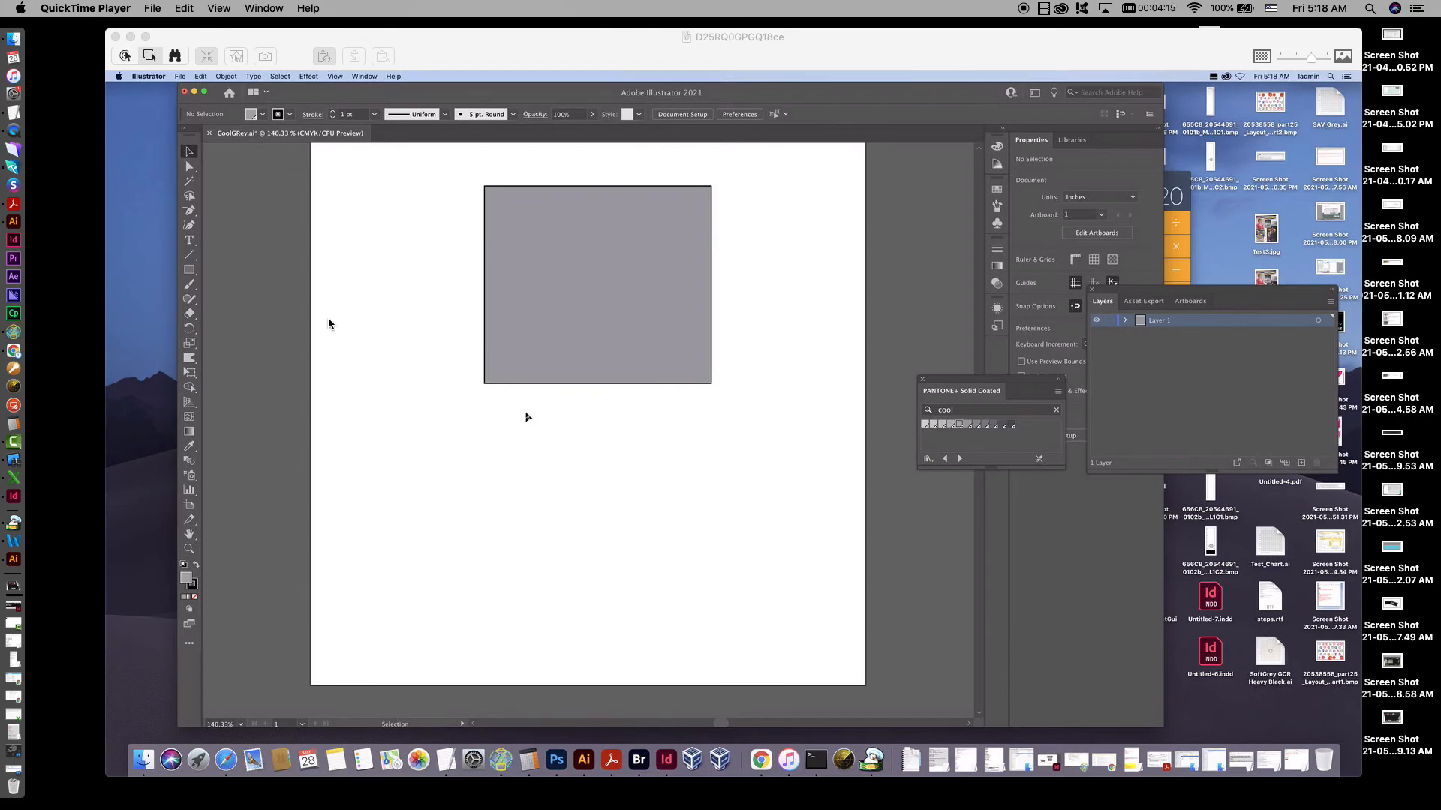
Step: Resize Artboard 1 to about 3.63 by 3.25 in, leaving a narrow white margin around the grey rectangle
left_click(194, 509)
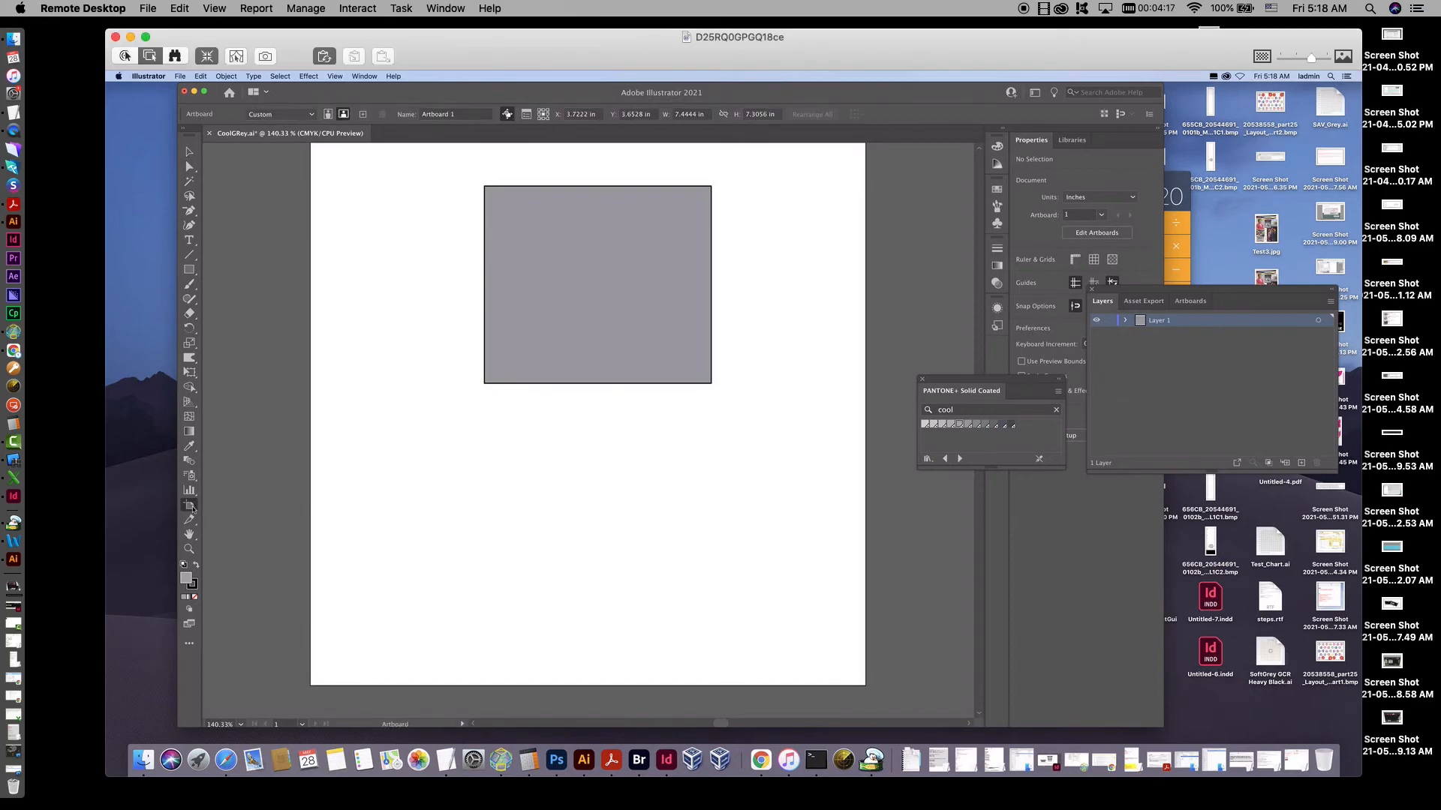
left_click(190, 506)
left_click_drag(373, 557, 464, 407)
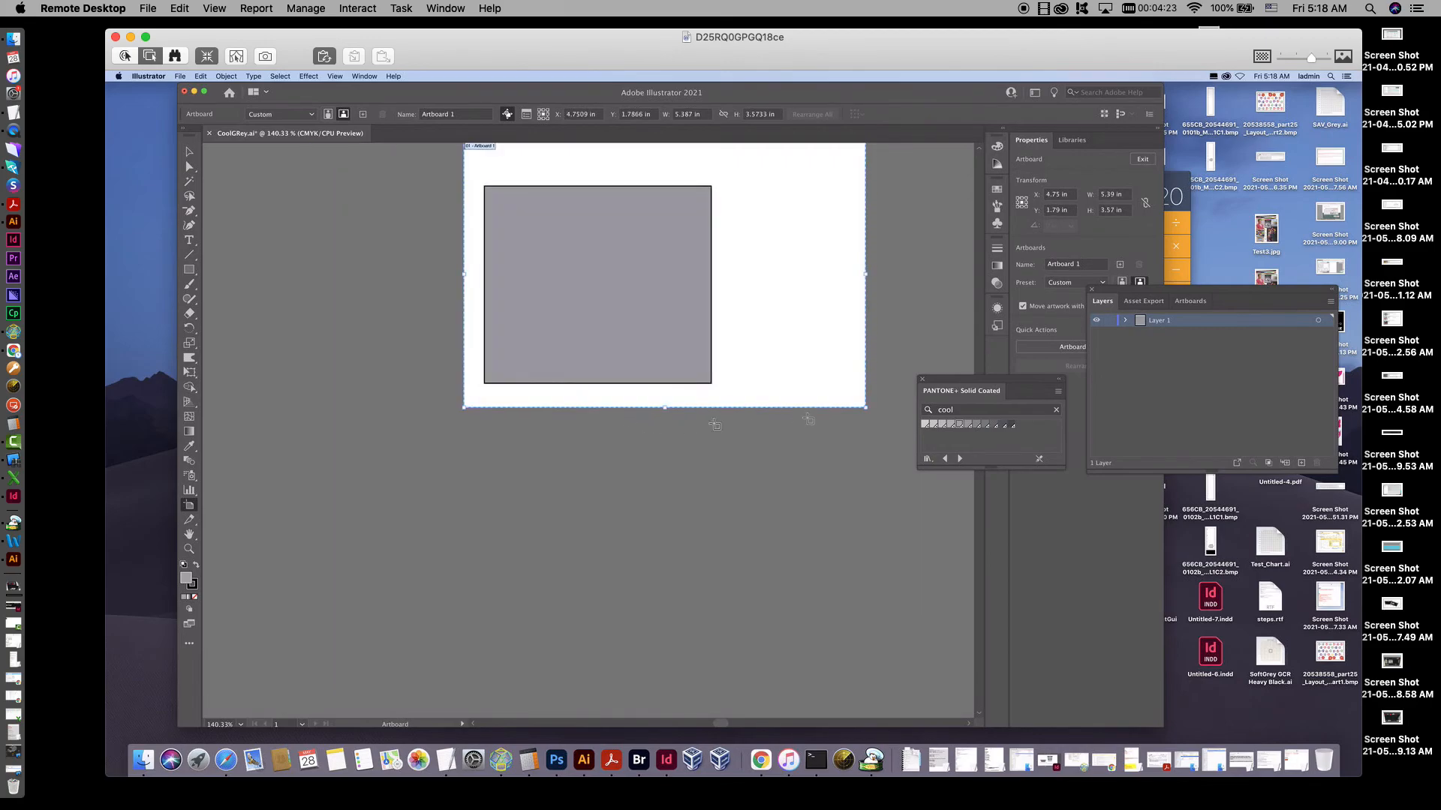
left_click_drag(869, 411, 738, 410)
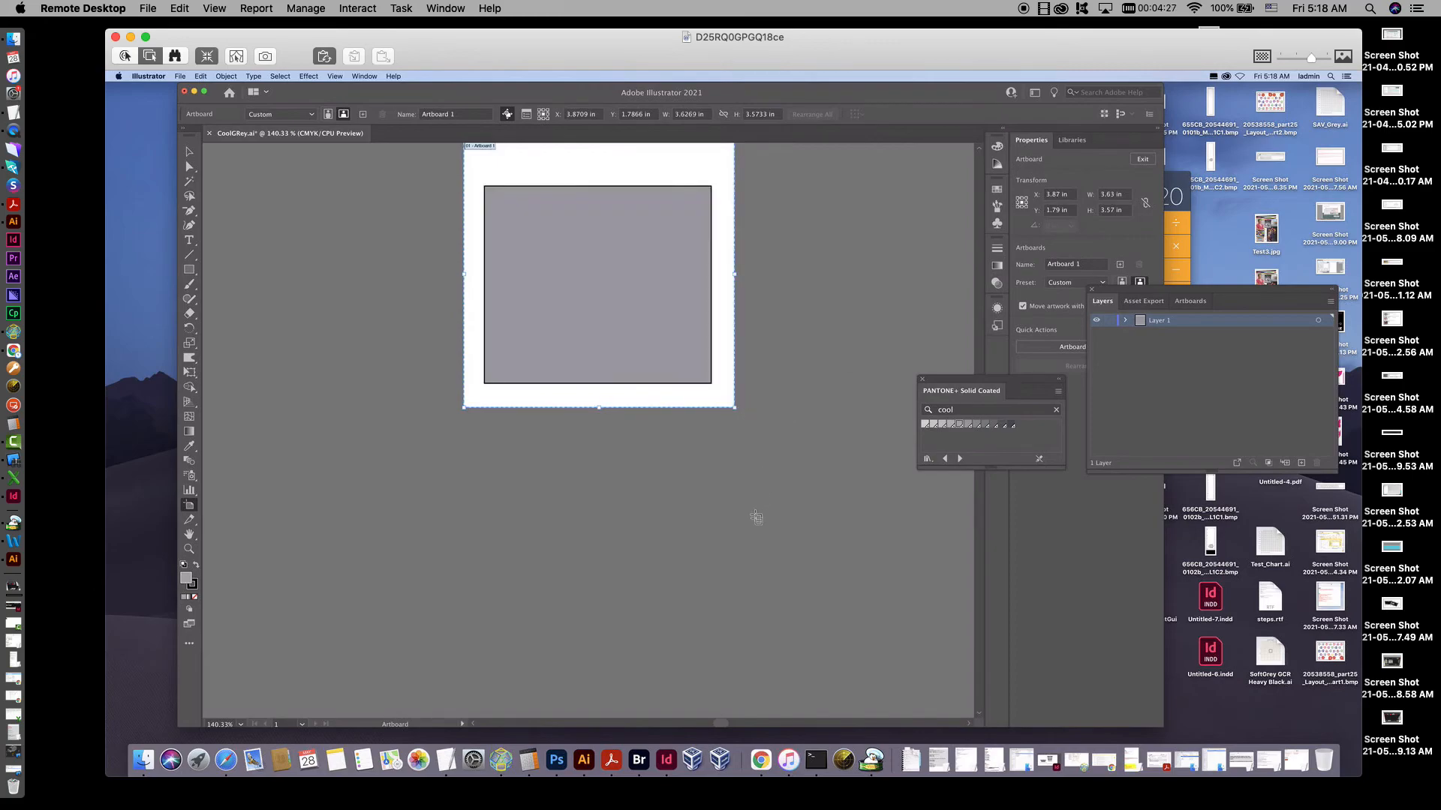
scroll(757, 525, "up", 2)
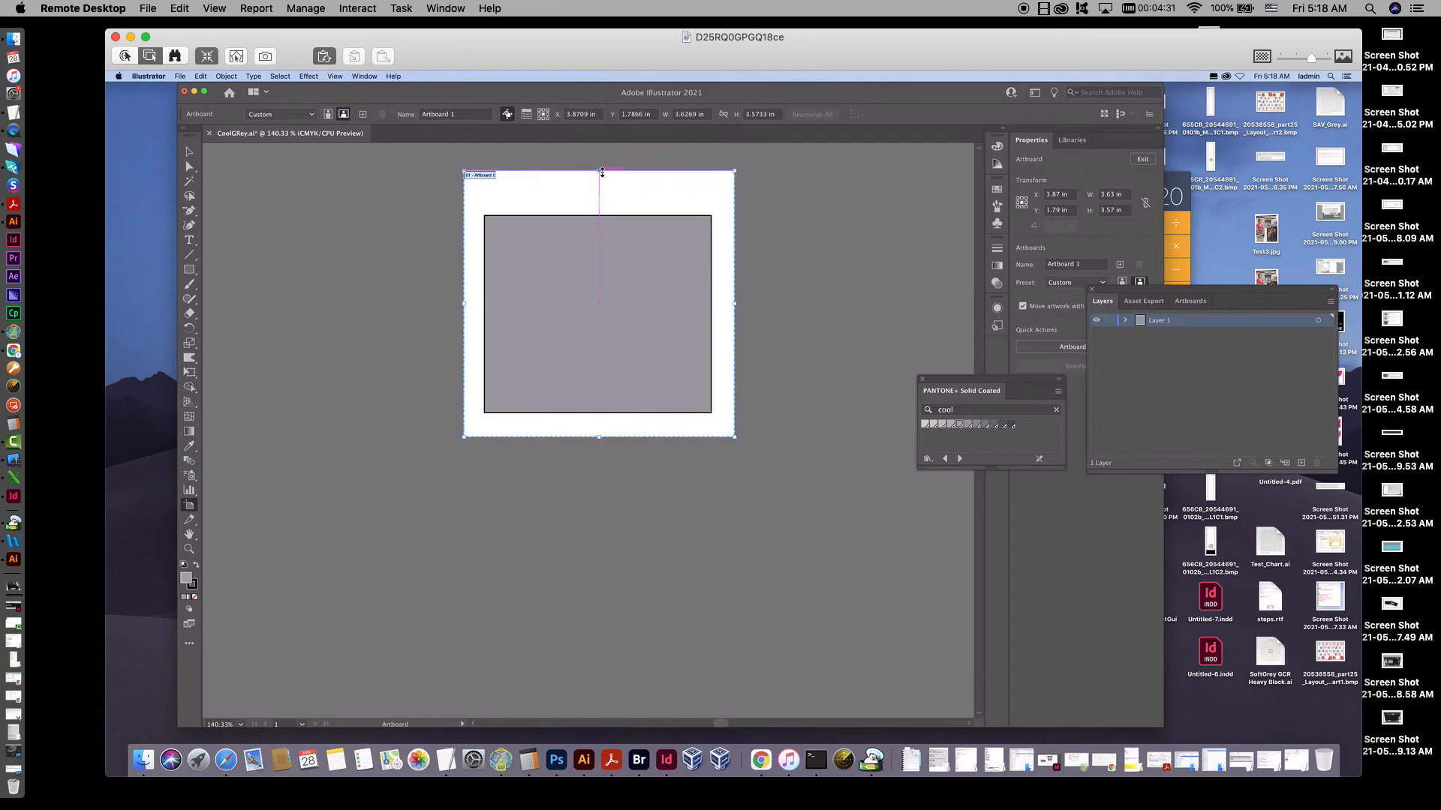
left_click_drag(601, 177, 604, 196)
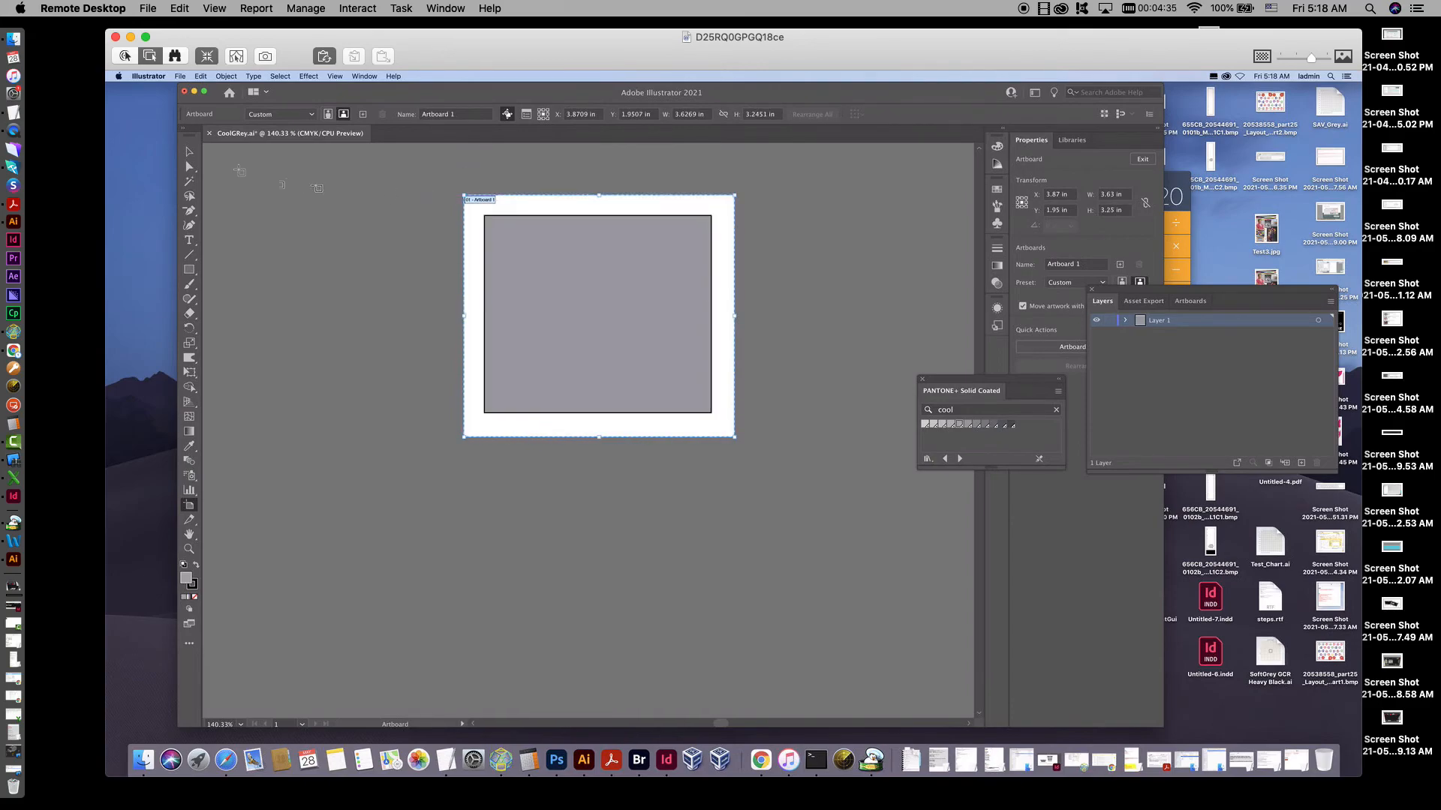
left_click(188, 151)
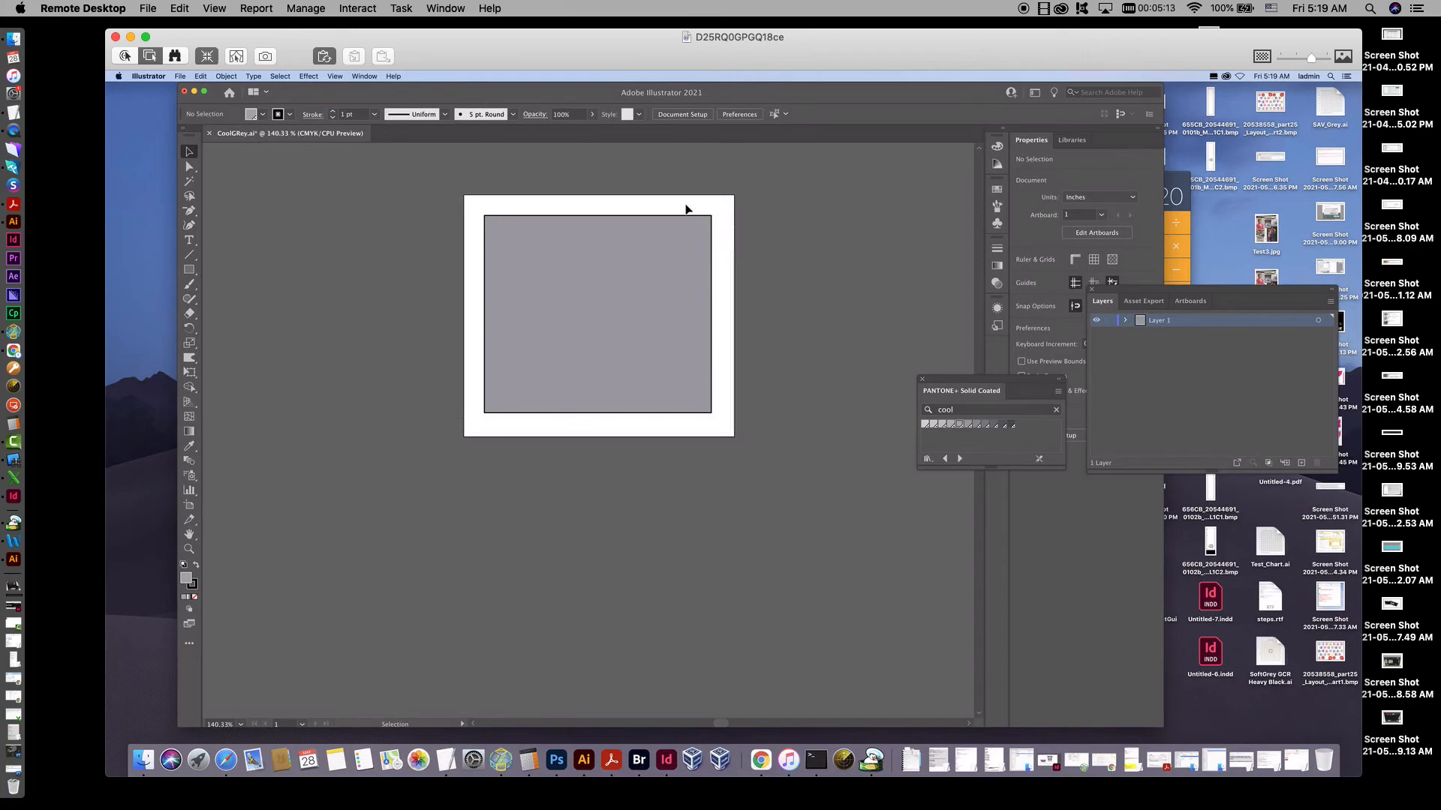
Step: Select all unused swatches and delete the unused PANTONE Cool Gray 5 C swatch
left_click(998, 190)
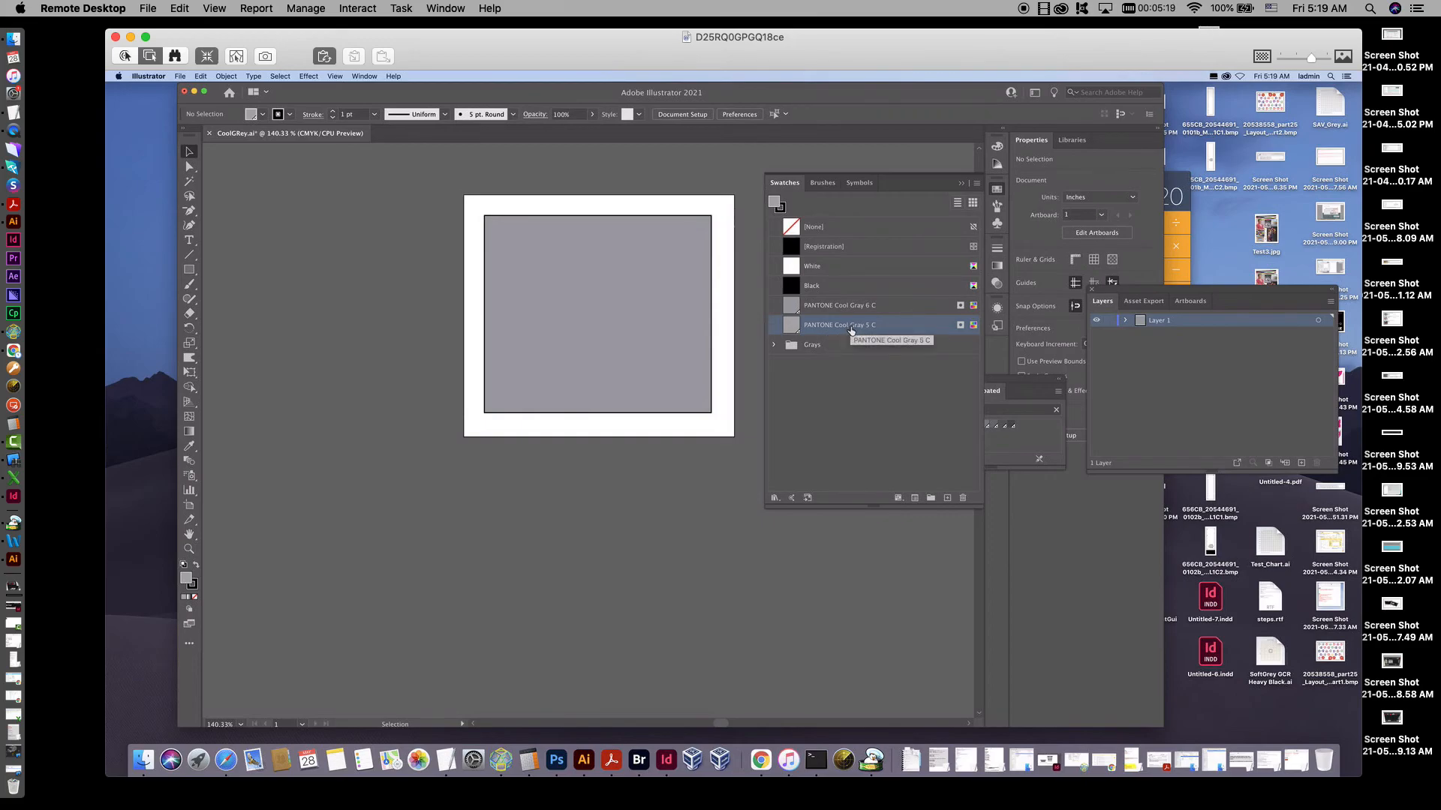
left_click(976, 183)
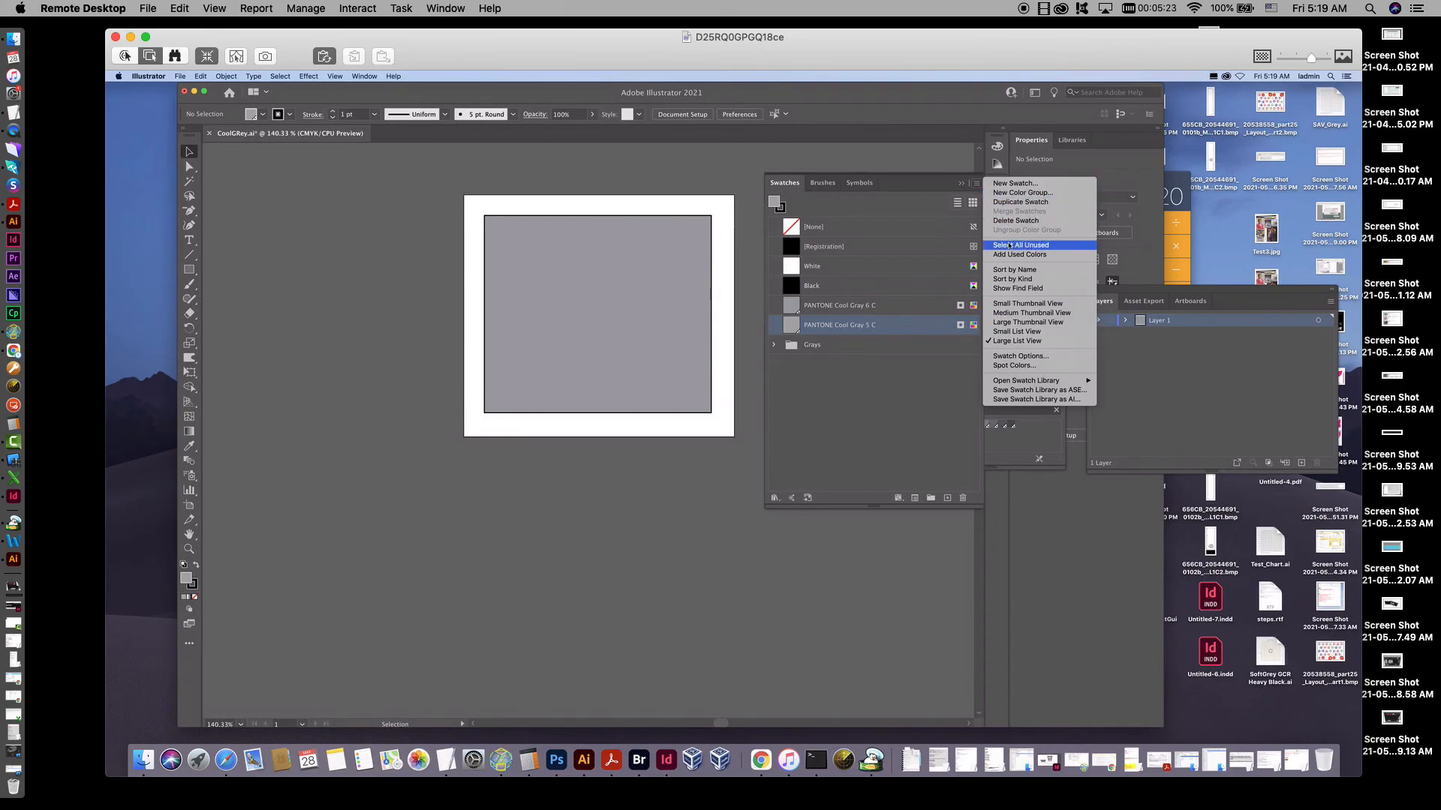
left_click(1052, 247)
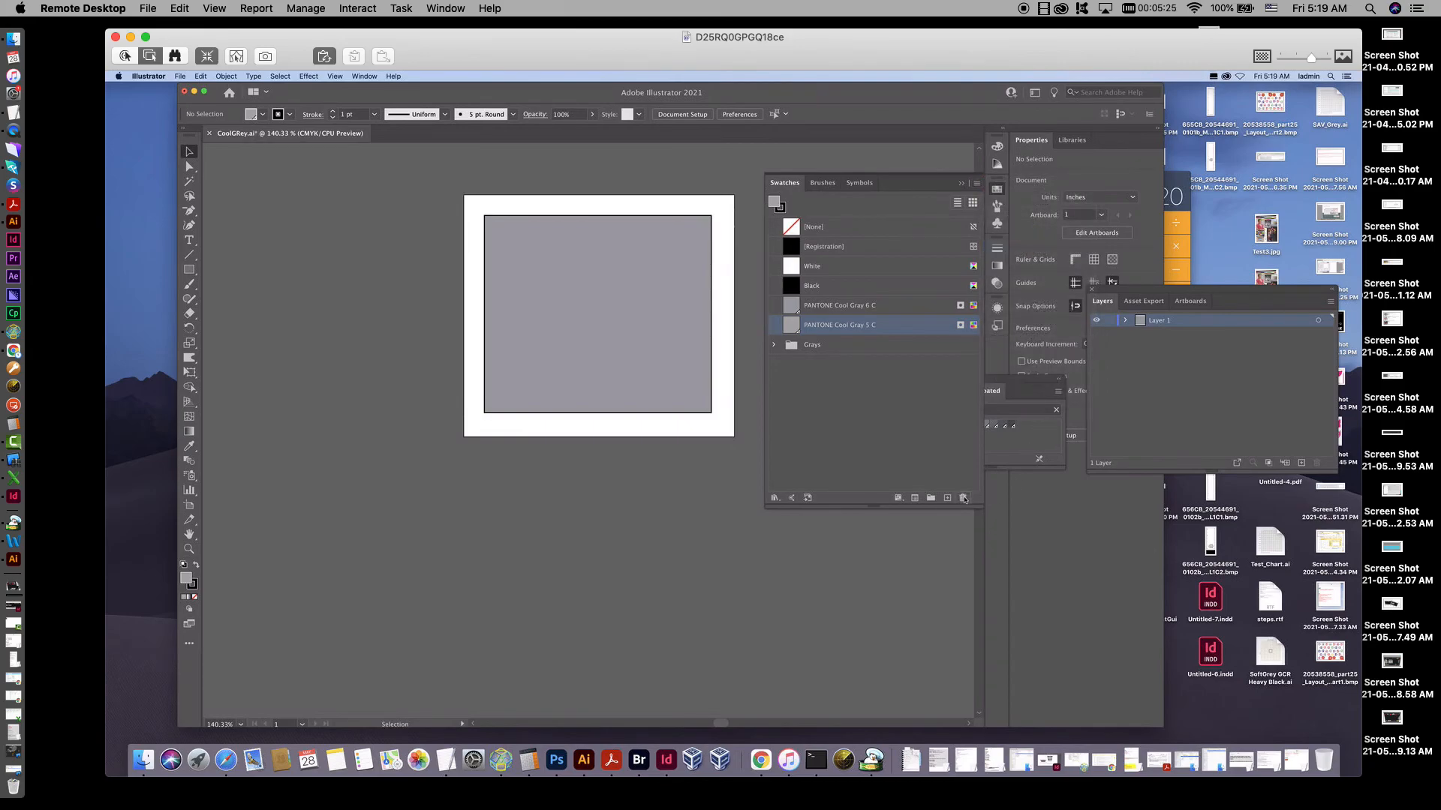
left_click(963, 498)
left_click(712, 427)
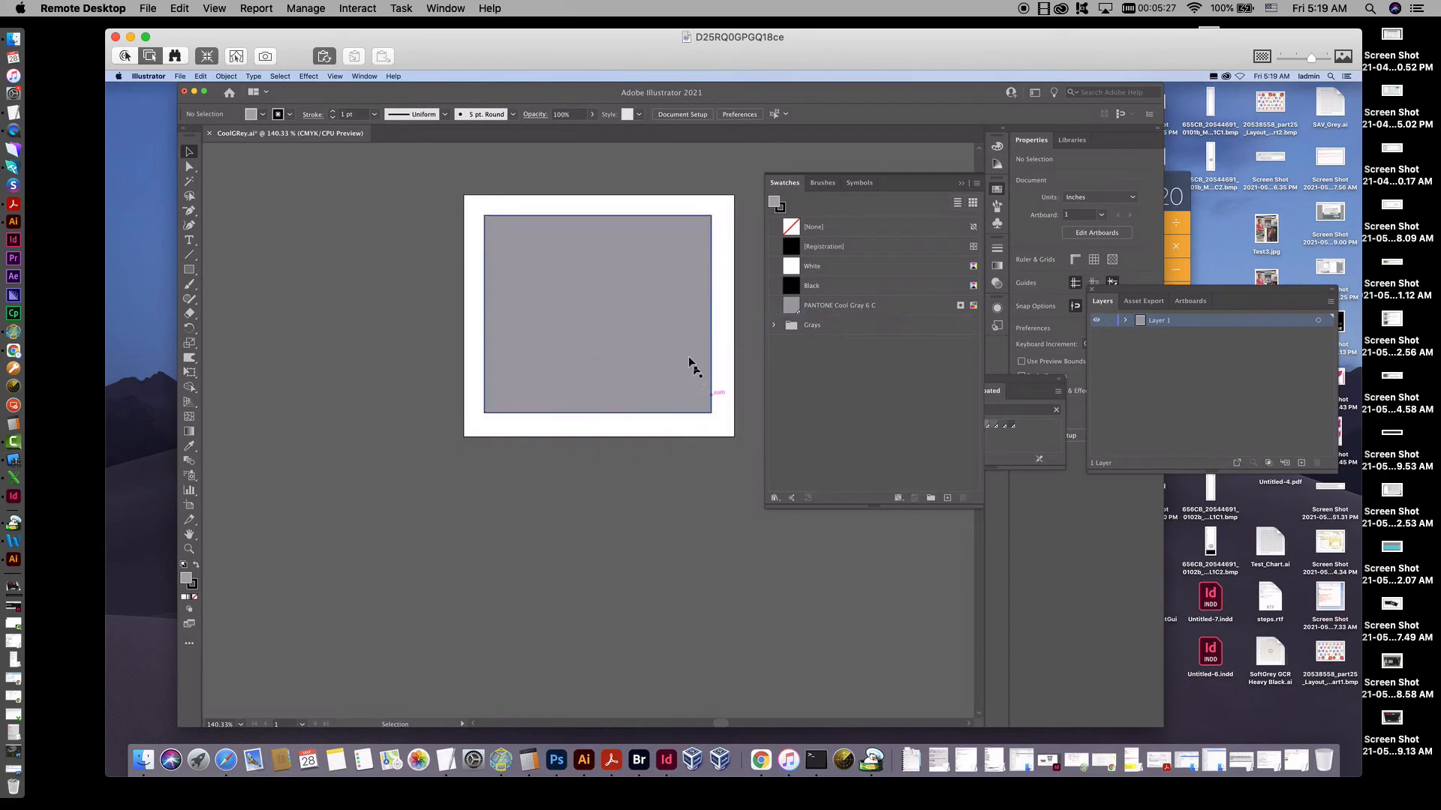
Step: Change the rectangle's PANTONE Cool Gray 6 C swatch to CMYK color mode and rename it "Mikes Hot Sauce", keeping it a spot color
left_click(690, 357)
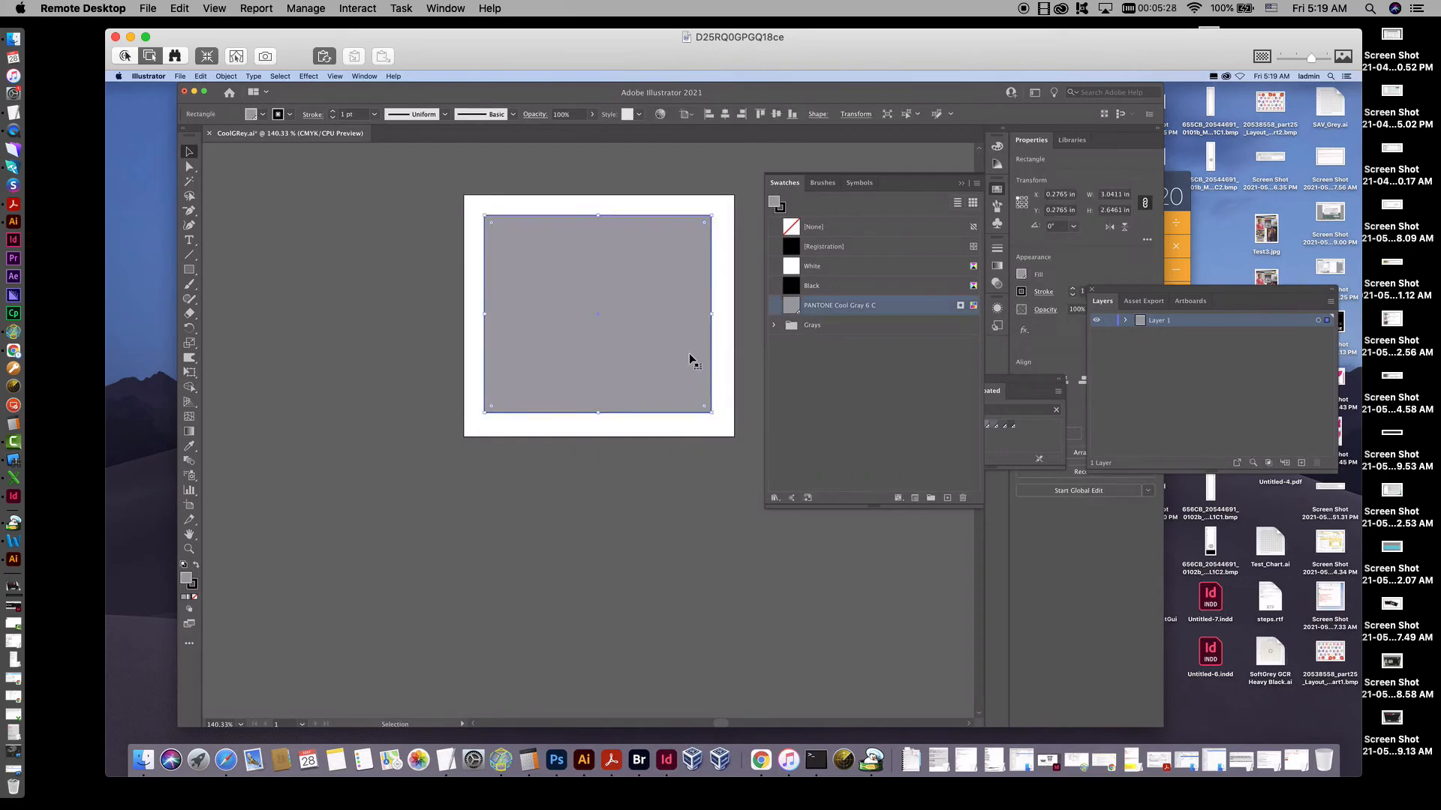
left_click(848, 415)
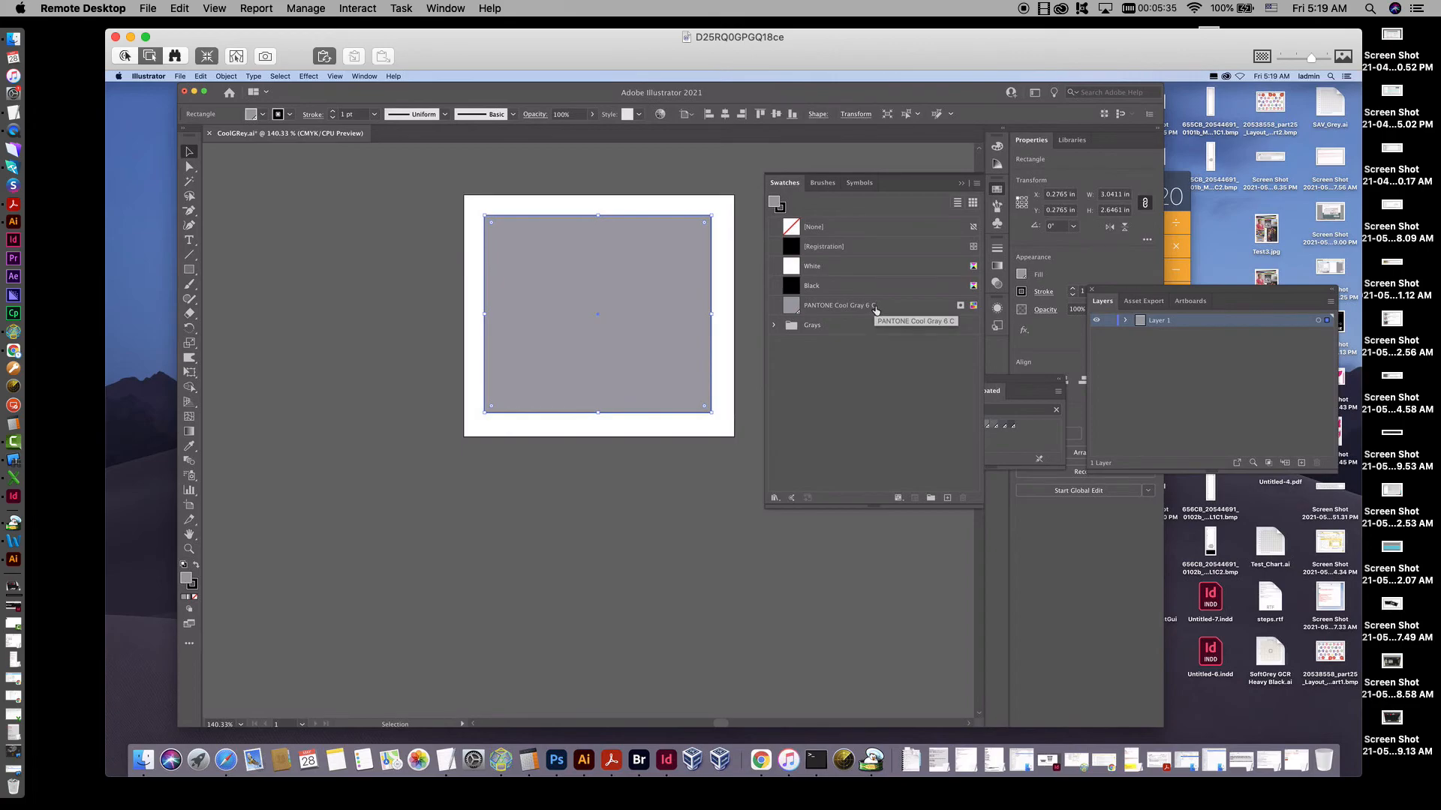
left_click(826, 311)
double_click(826, 310)
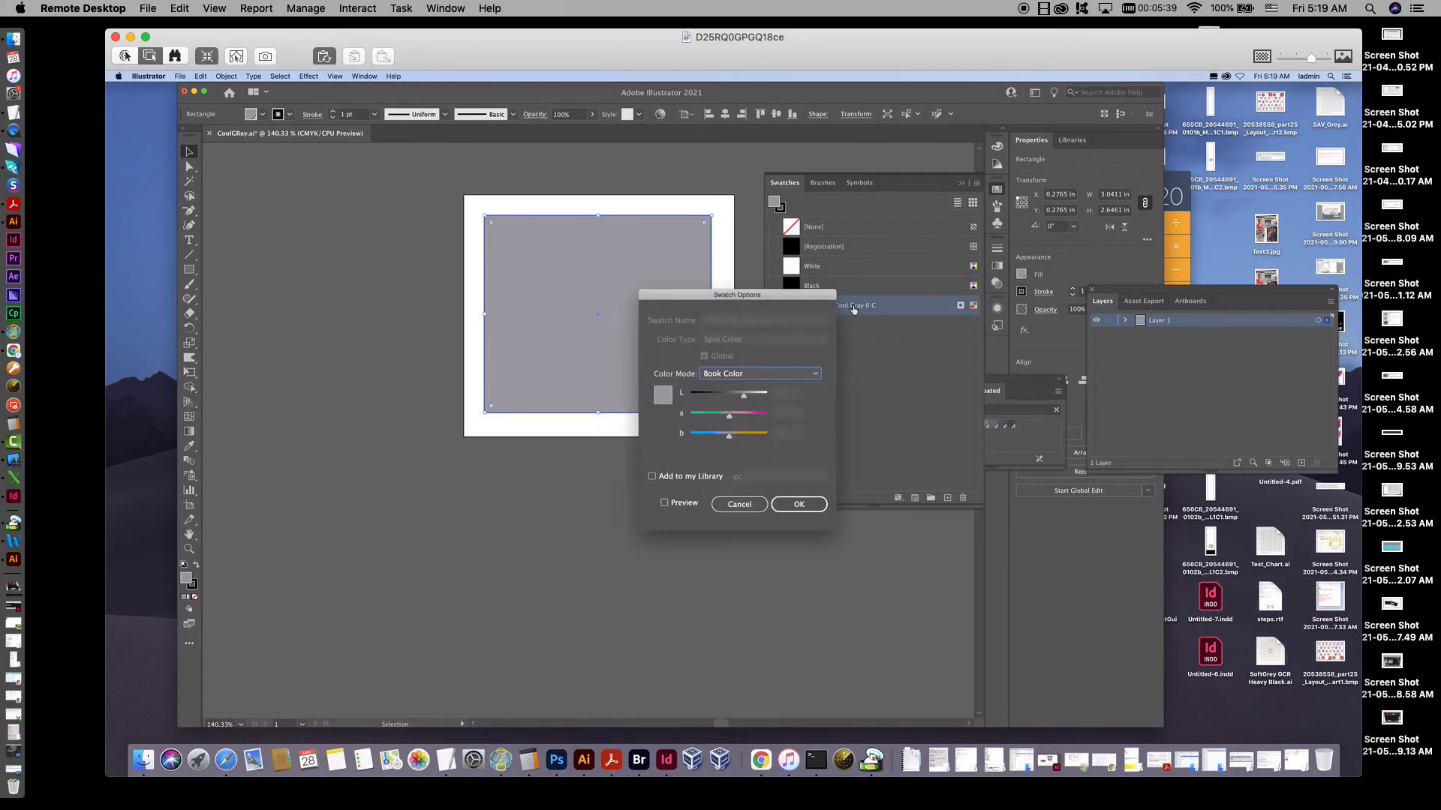
left_click(768, 372)
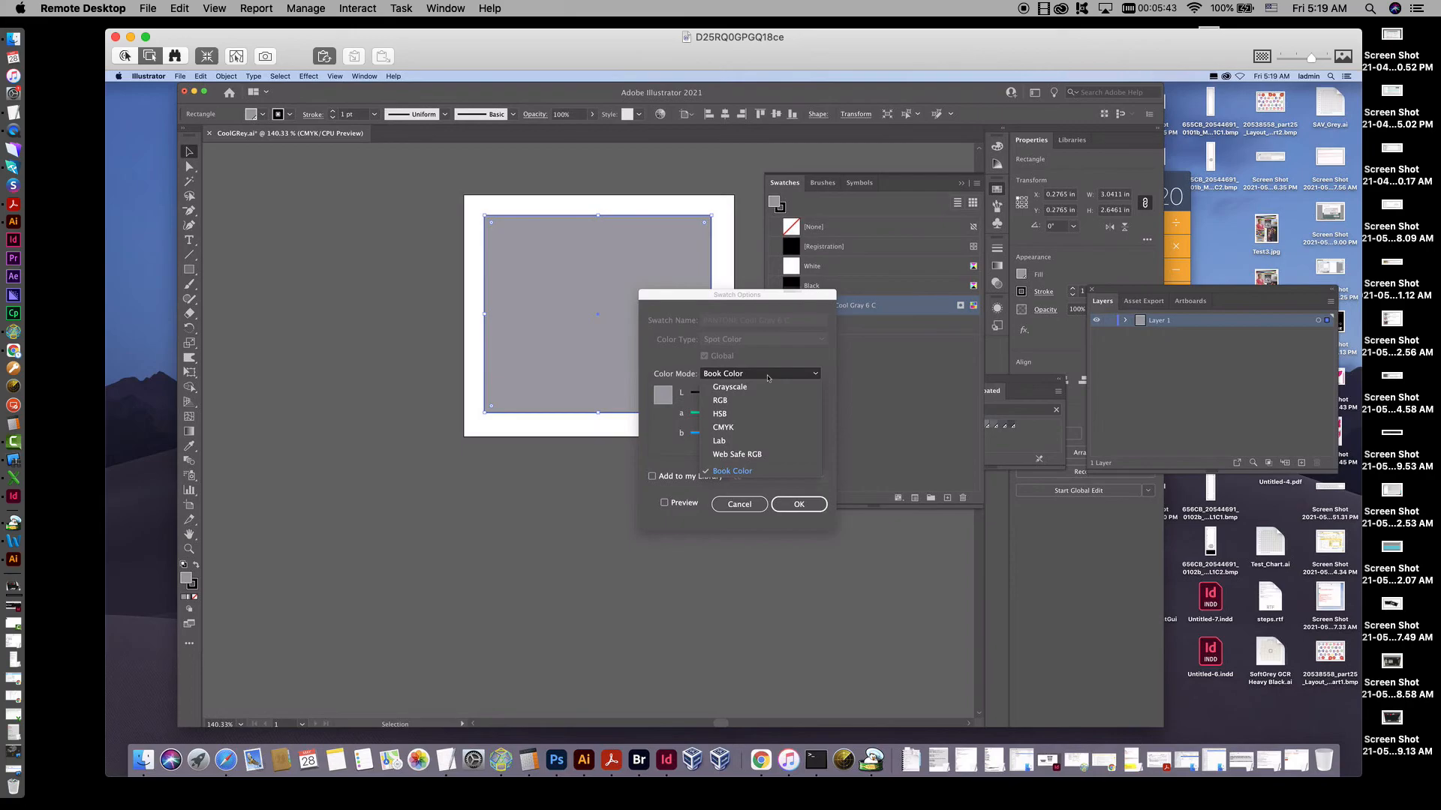
left_click(766, 428)
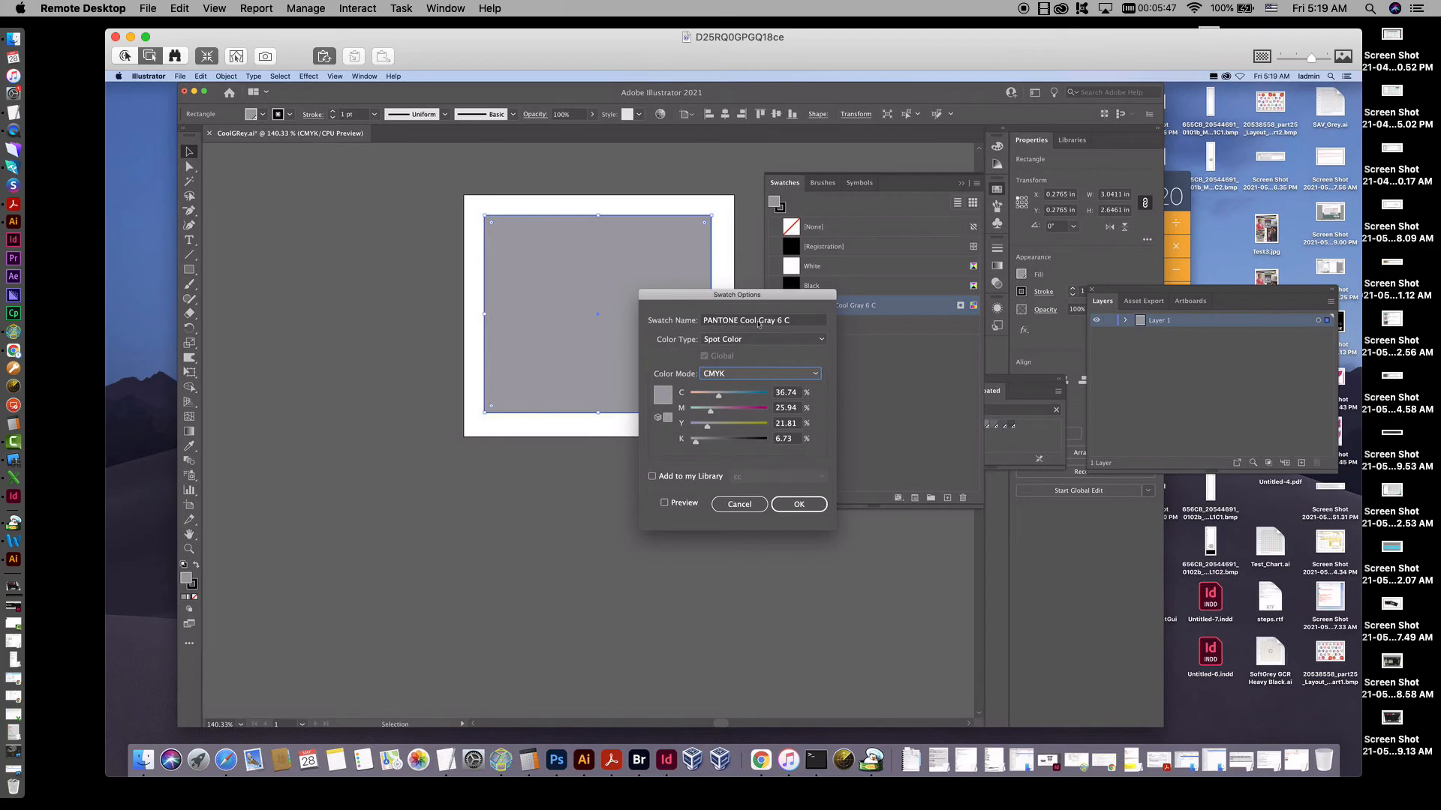
left_click_drag(797, 320, 674, 319)
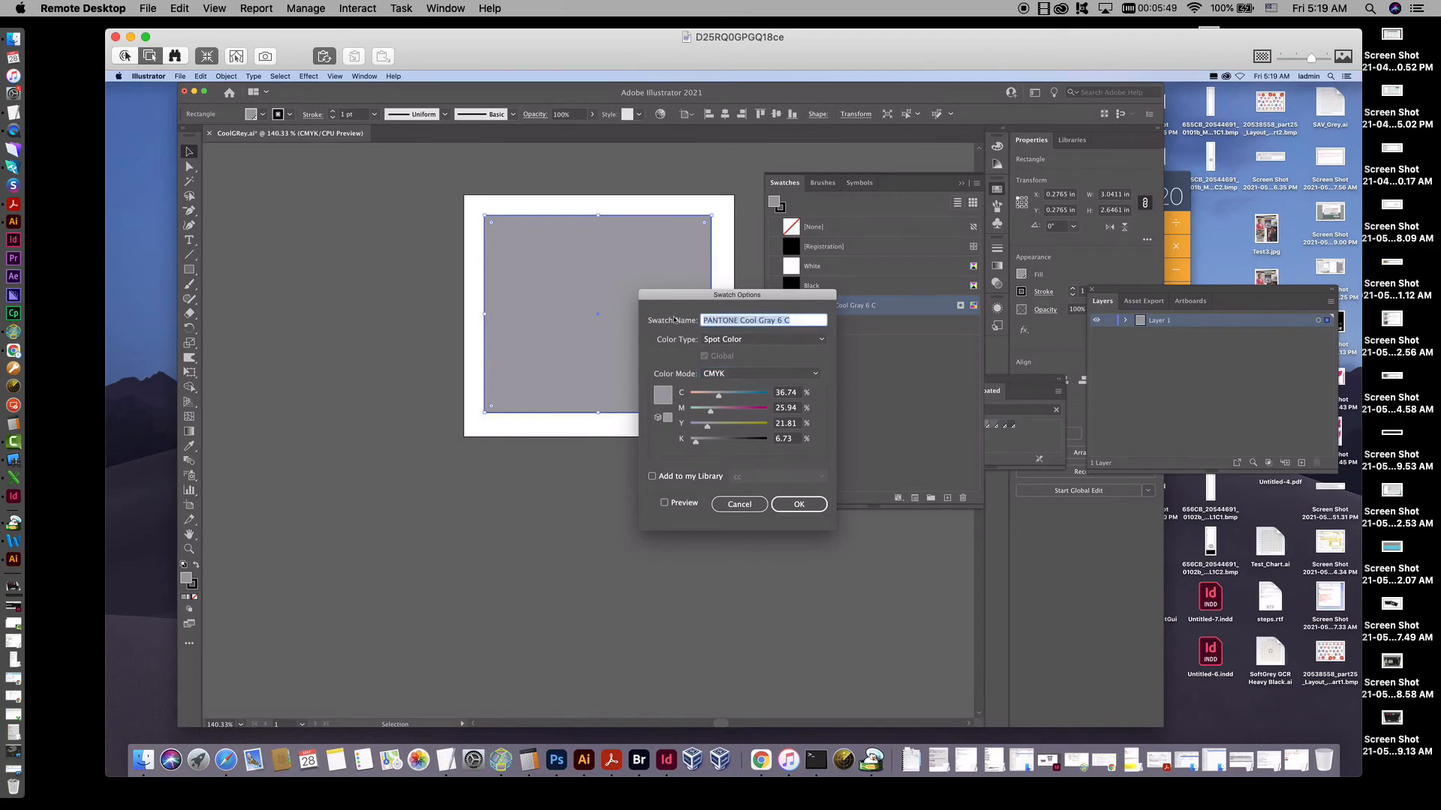
type("Mikes Hot Sauce")
left_click(805, 505)
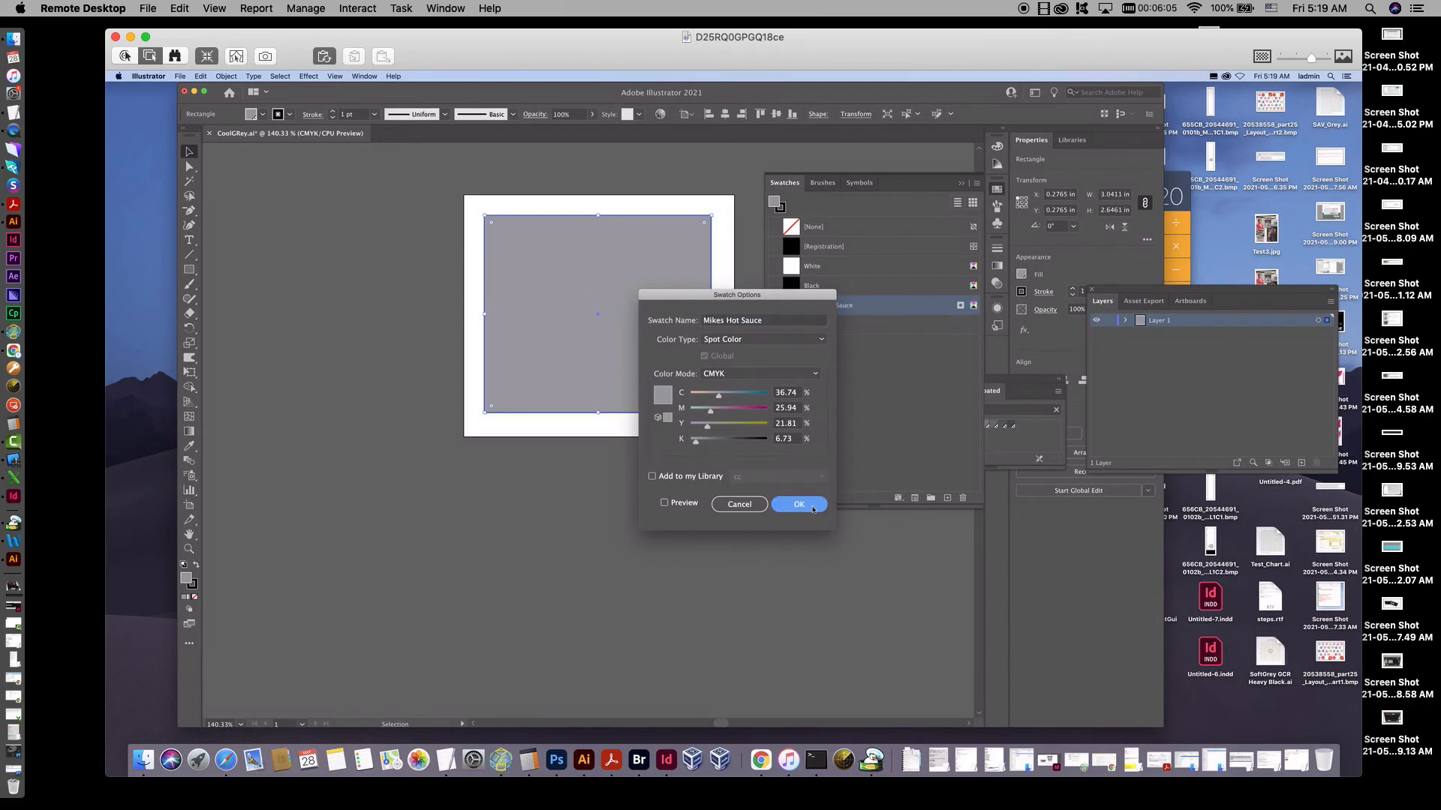
left_click(609, 484)
Step: Save the artwork under the new name MikesHotSauce.ai in the Internal Test folder with the default Illustrator options, and close it
left_click(181, 77)
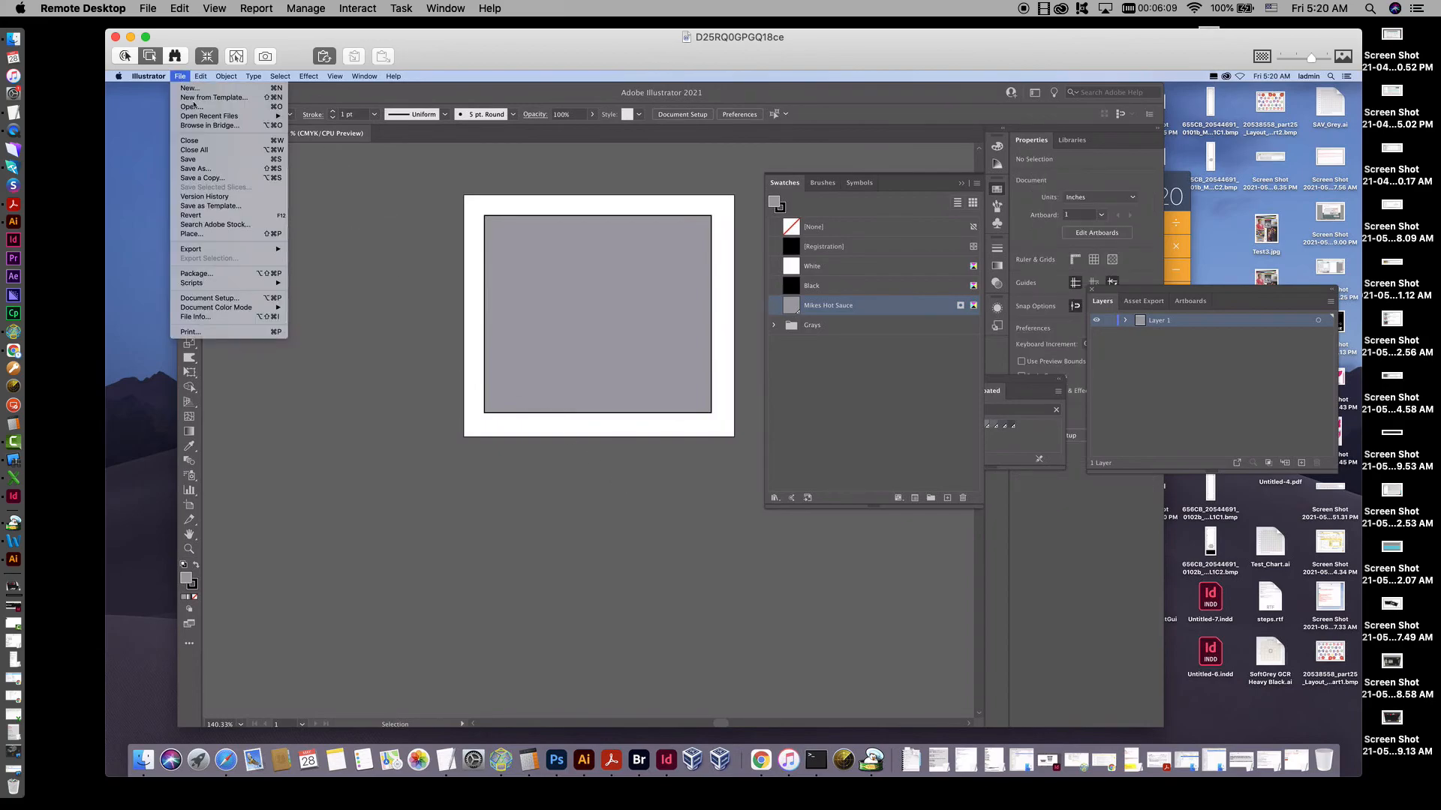
left_click(197, 169)
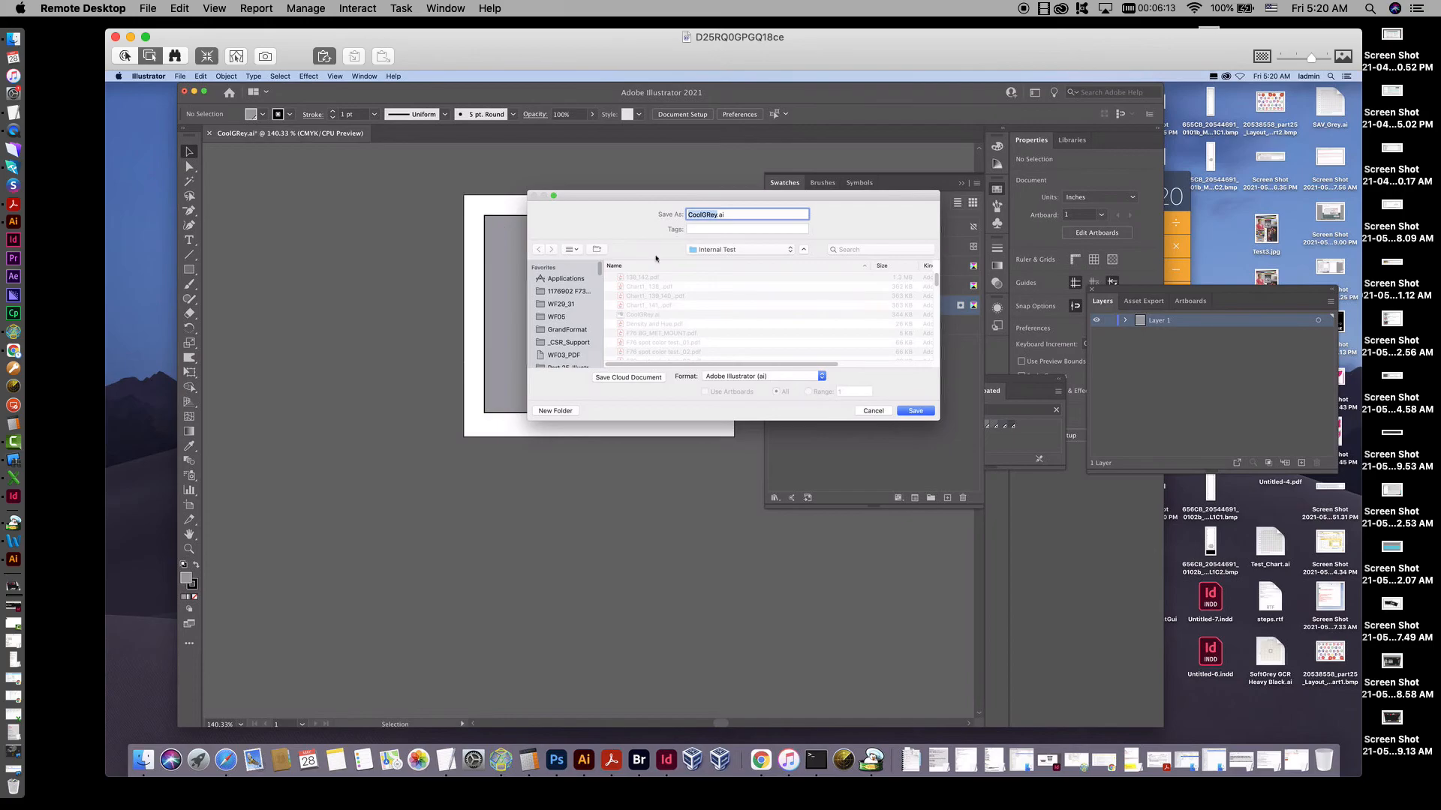
left_click(719, 216)
double_click(718, 215)
type("MikesHotSauce")
left_click(916, 411)
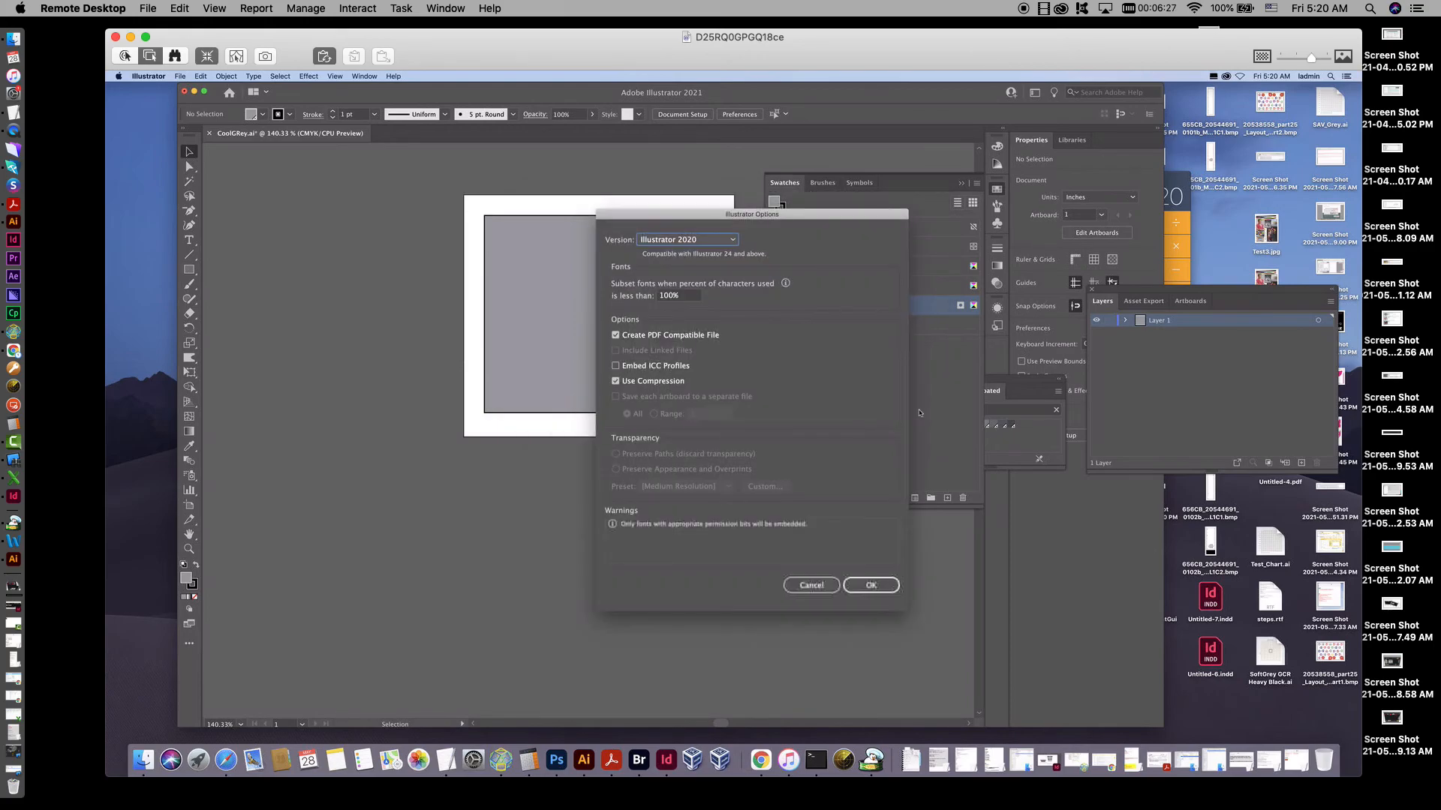
left_click(869, 587)
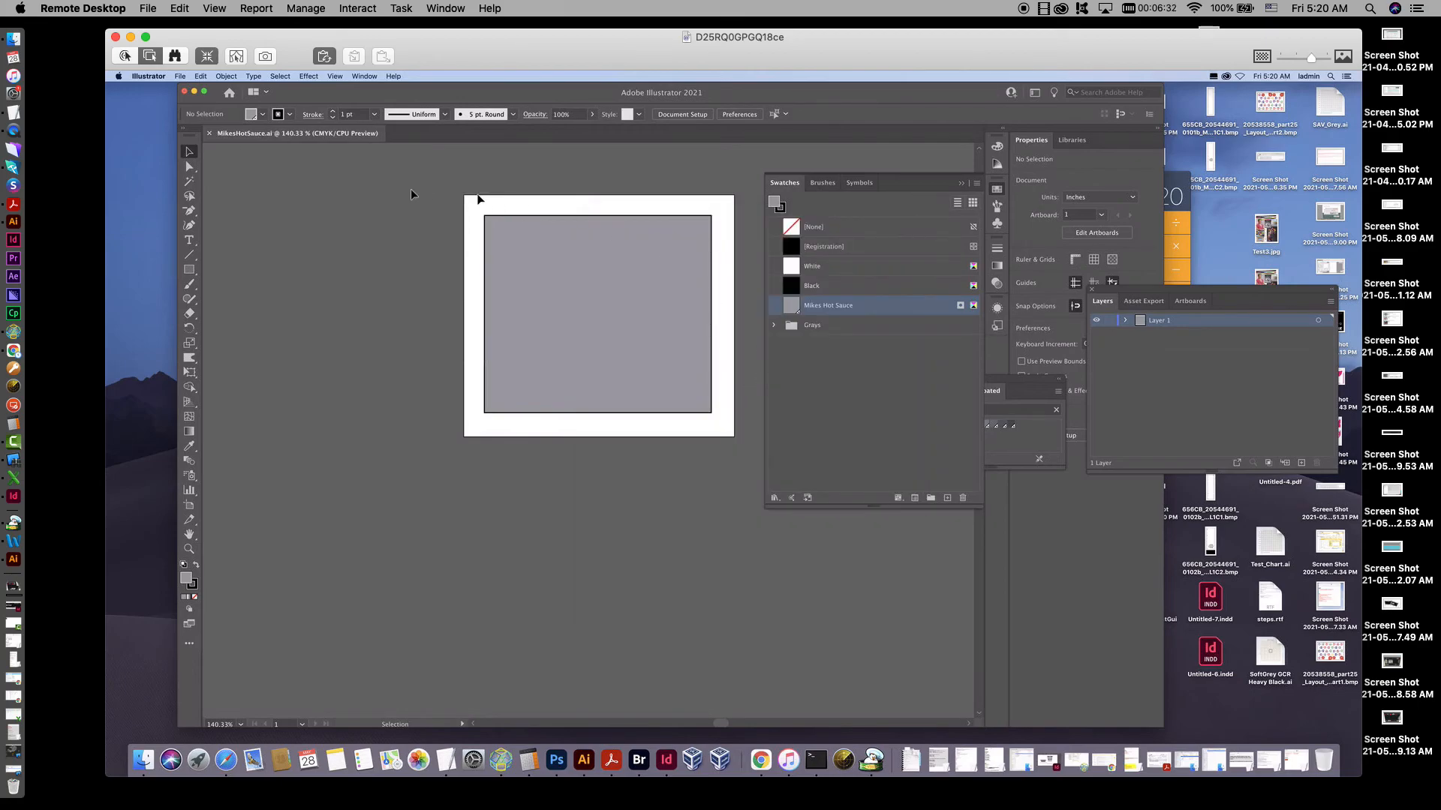
left_click(210, 134)
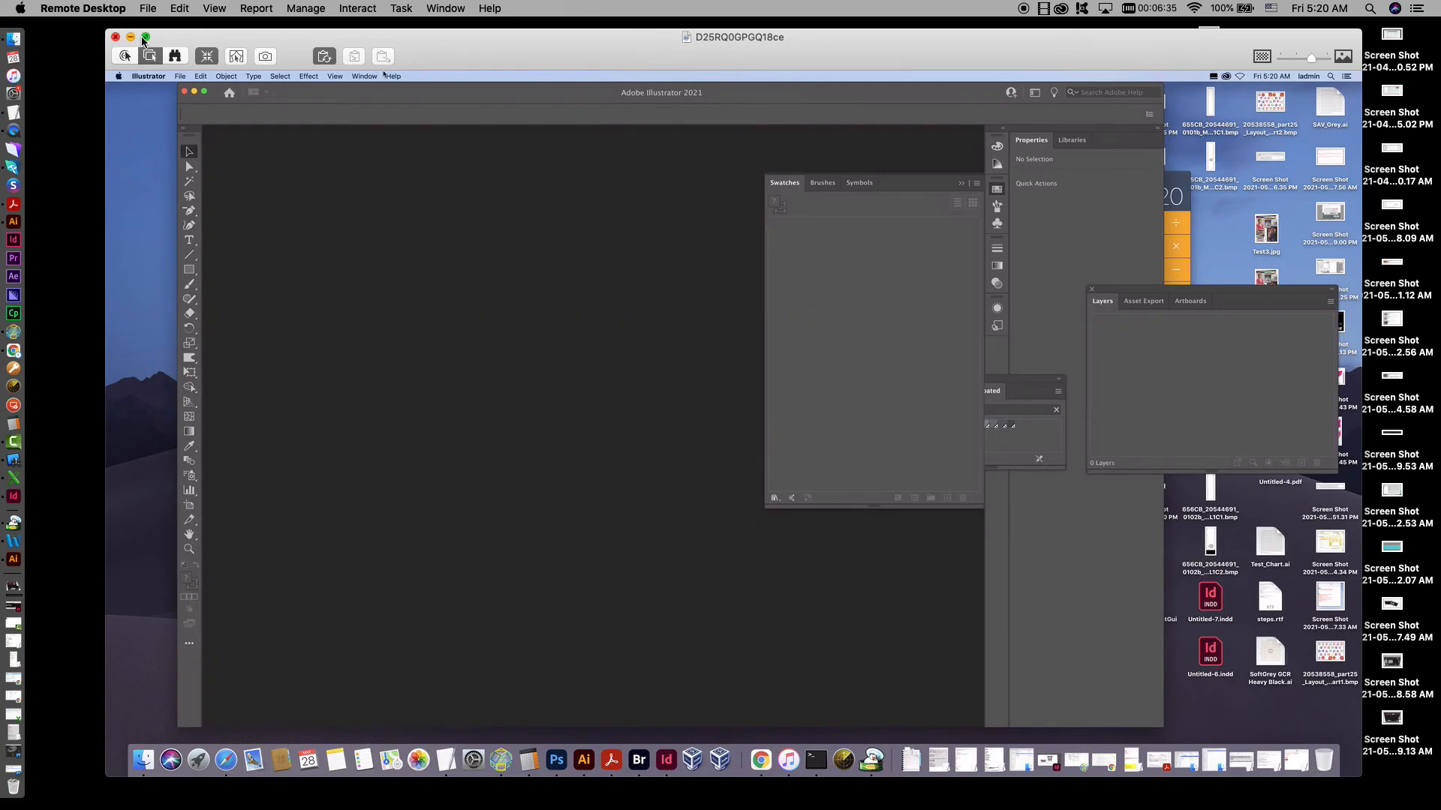
Step: Switch to the NJ Caldera Jupiter Inkjet remote session and show the list of printers in Caldera RIP
left_click(131, 37)
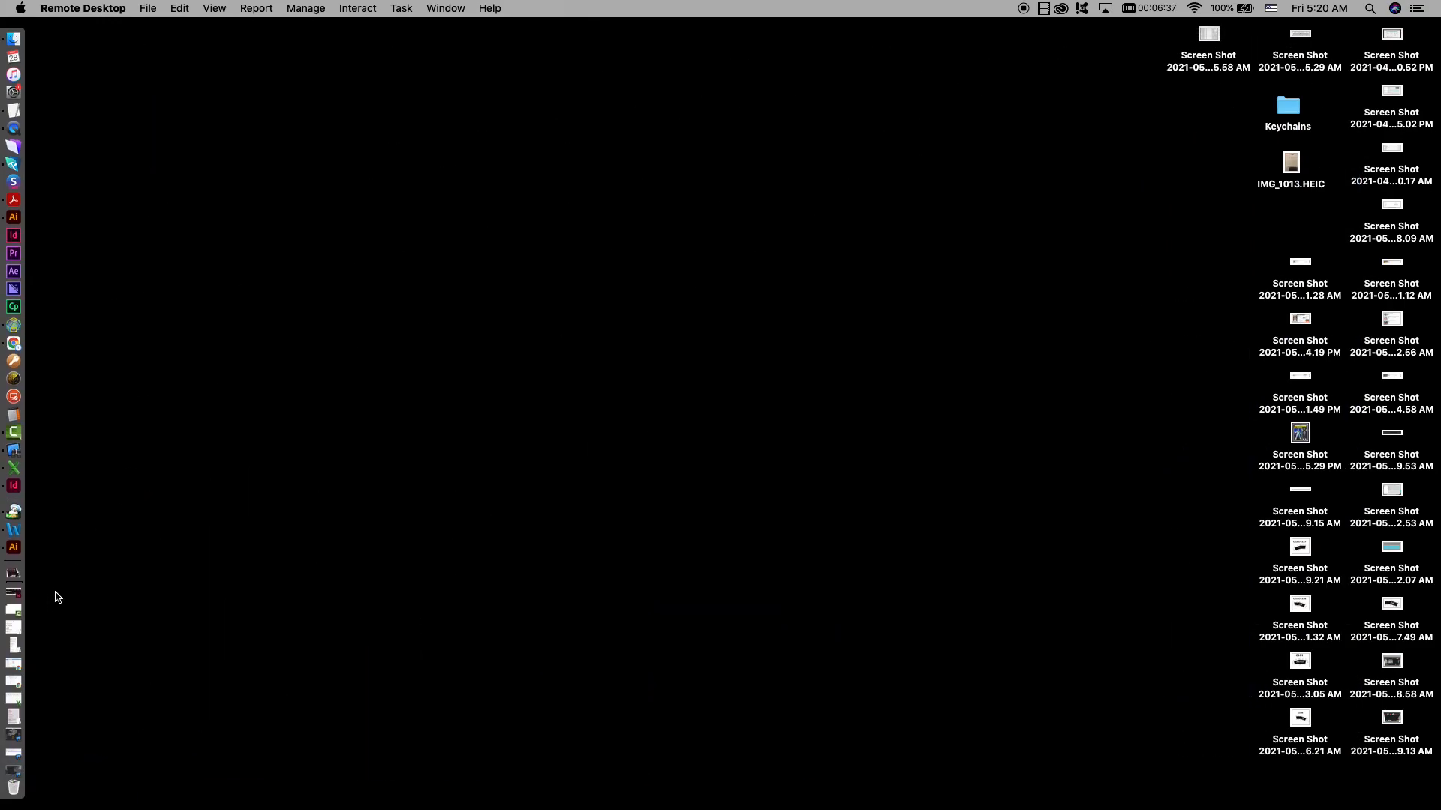
left_click(14, 736)
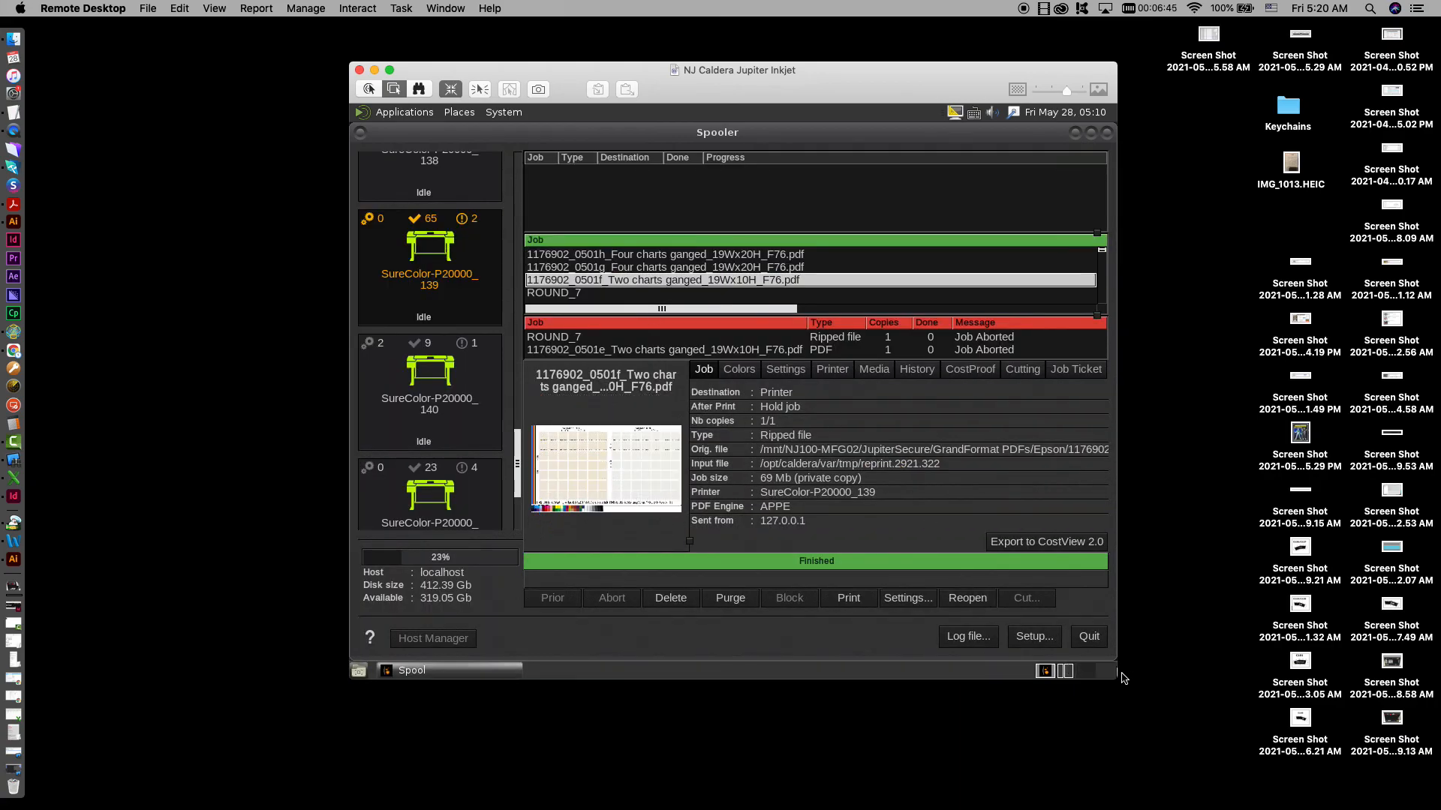
left_click(1066, 674)
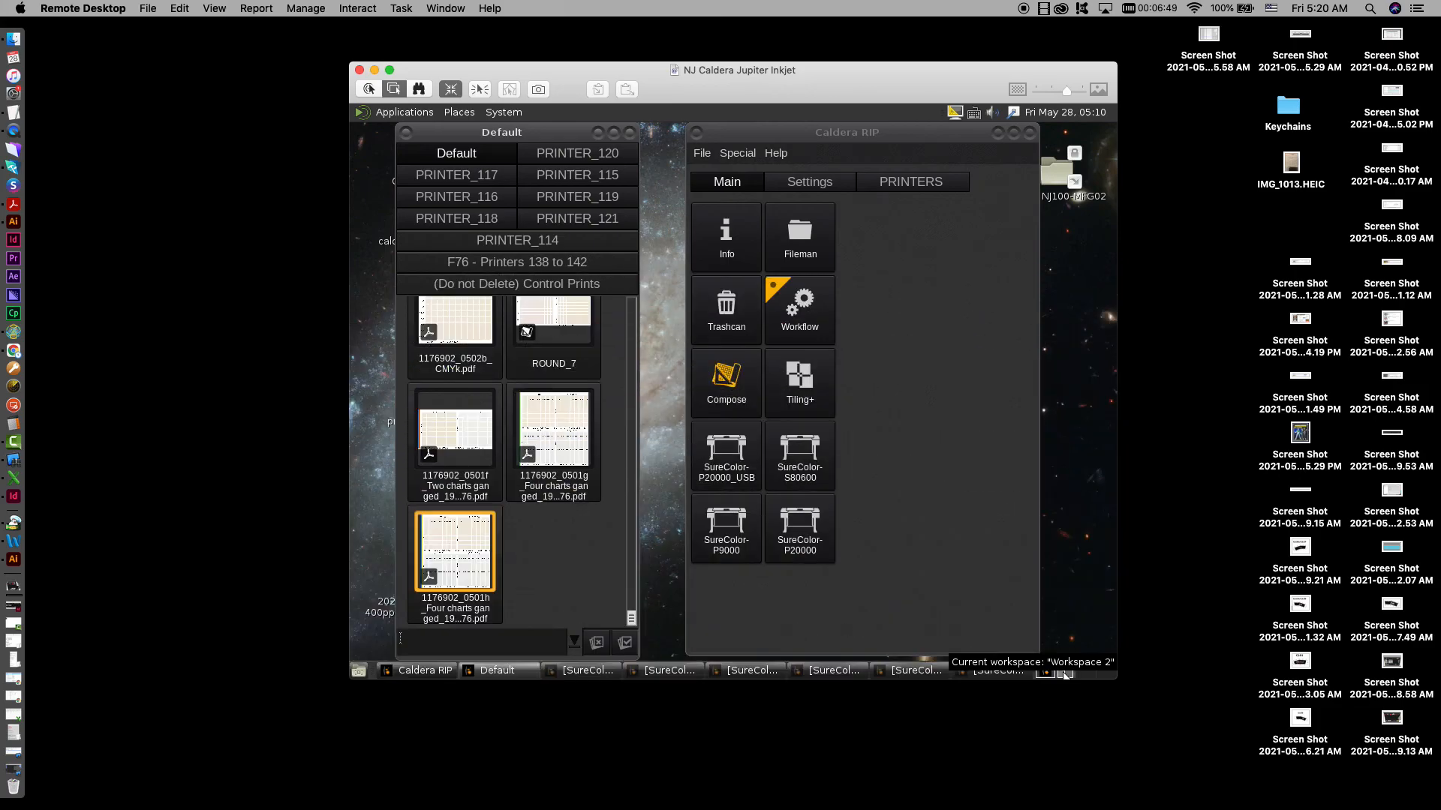
left_click(910, 183)
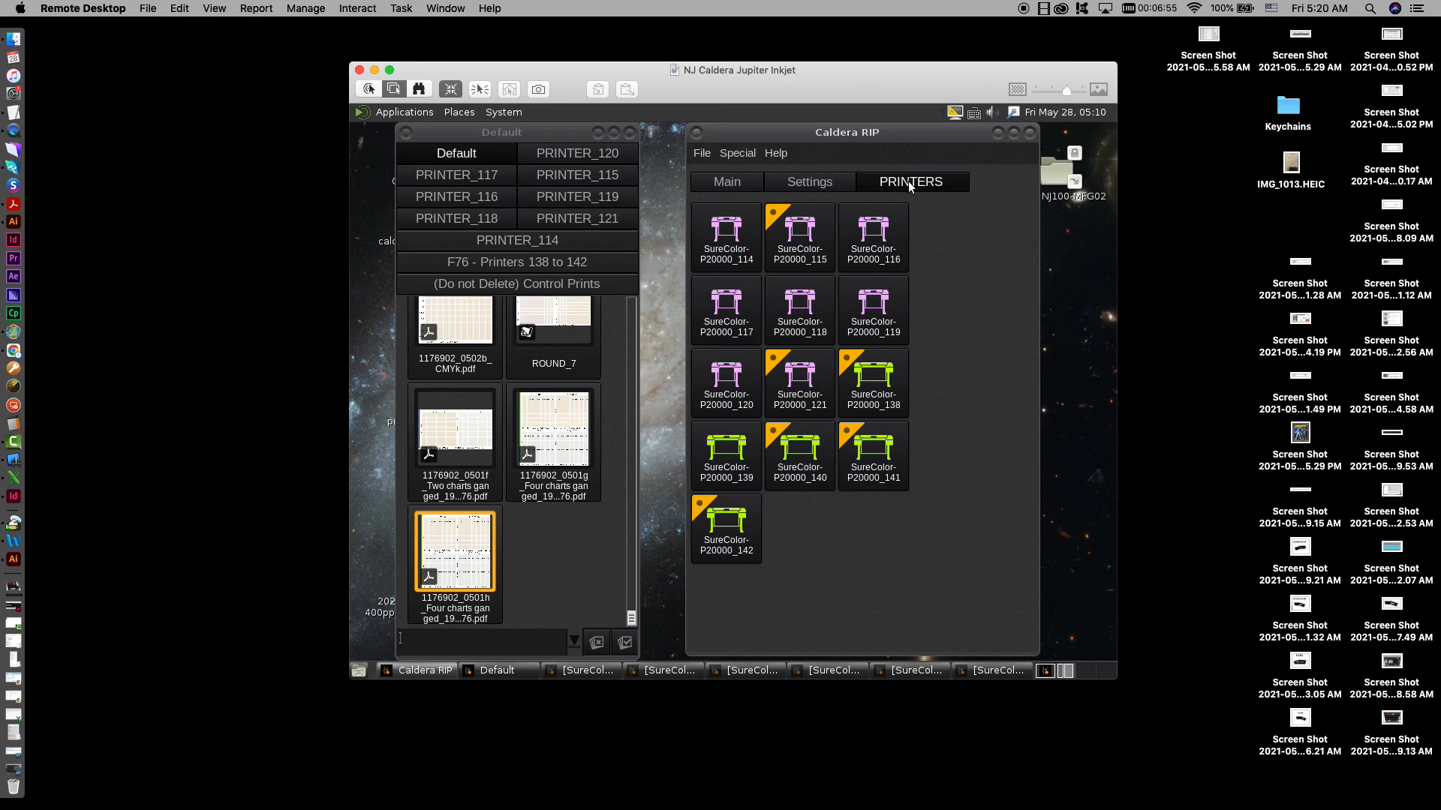
Step: Import MikesHotSauce.ai from the Epson location's Internal Test folder into the Default image tab with Fileman, and quit Fileman
left_click(701, 154)
left_click(720, 178)
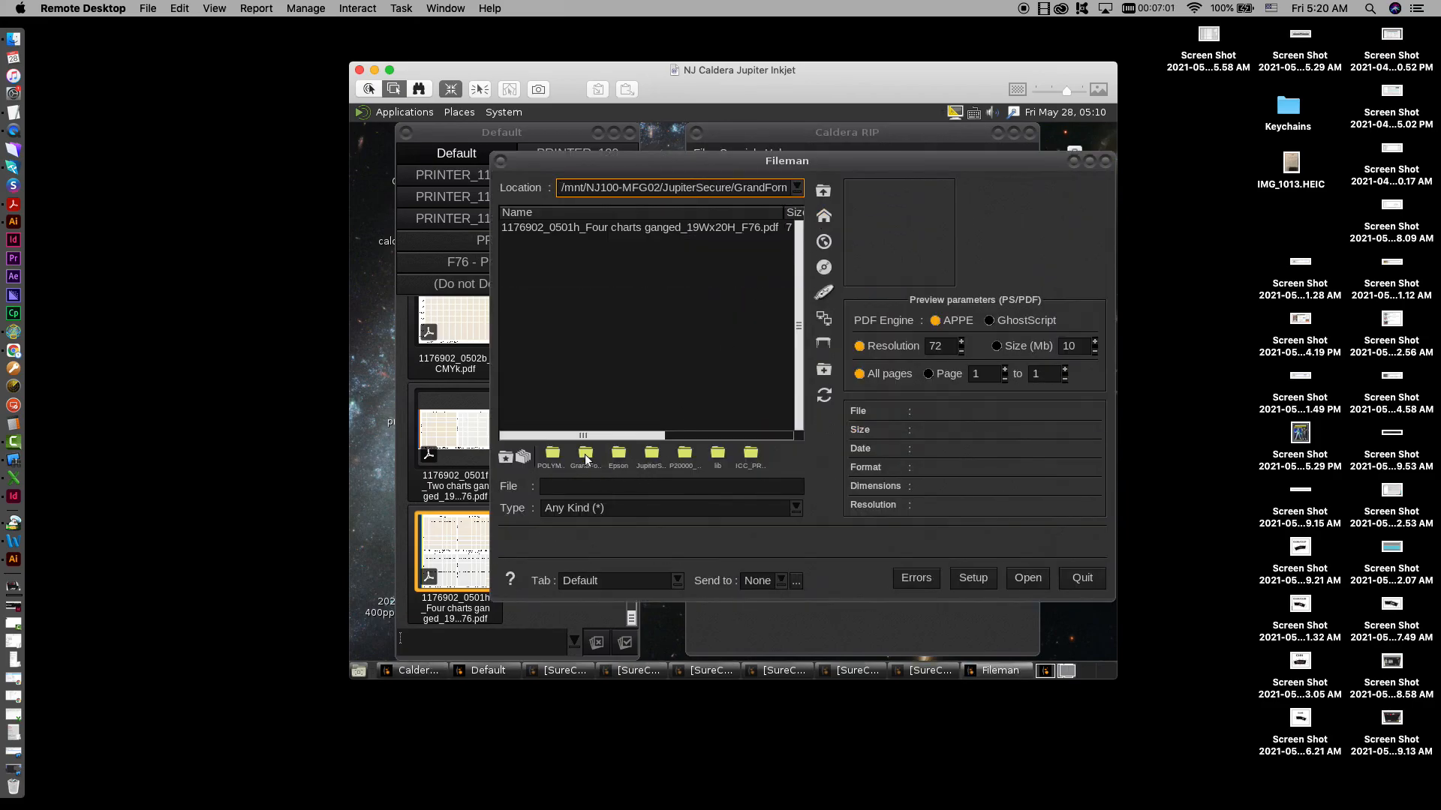
left_click(620, 454)
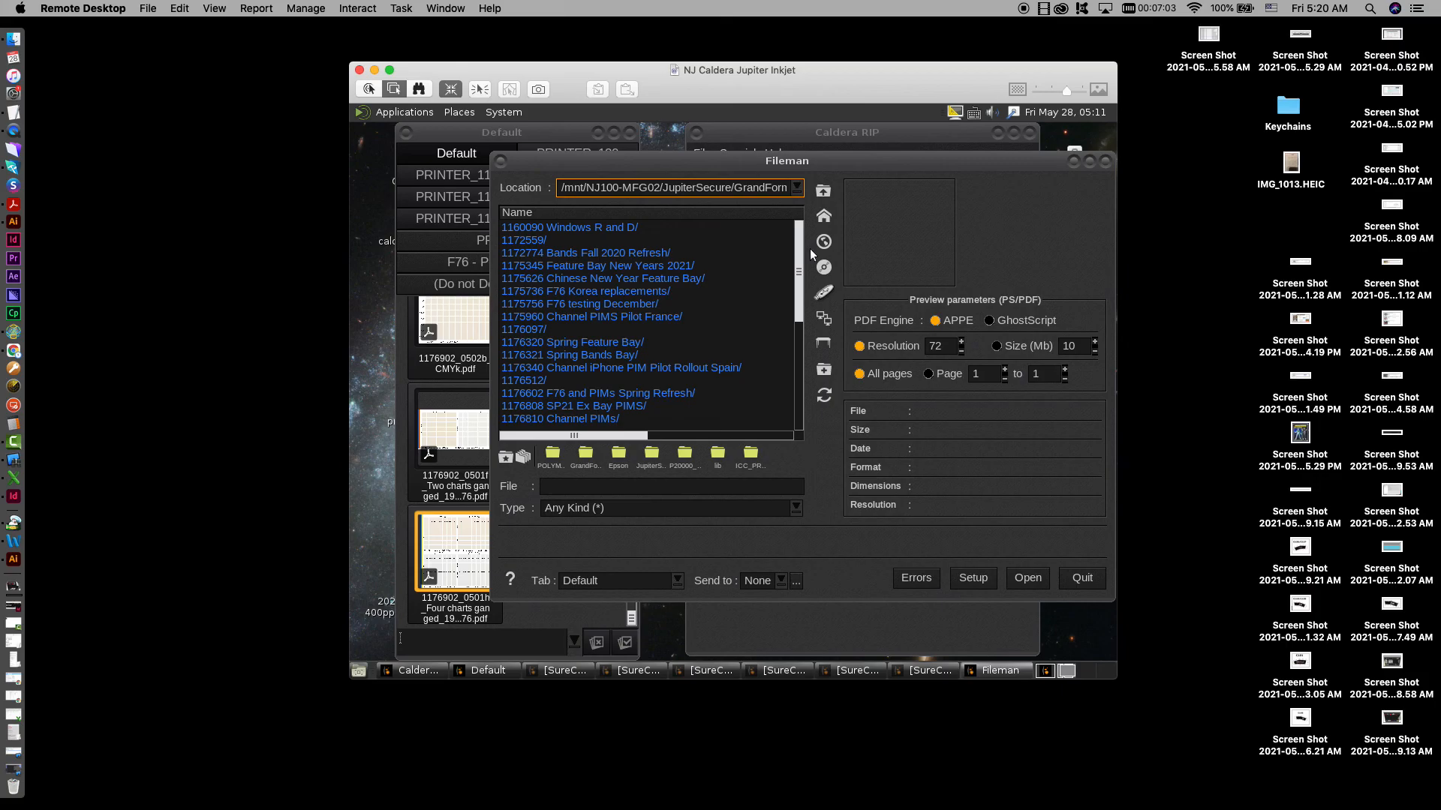
left_click_drag(796, 272, 796, 398)
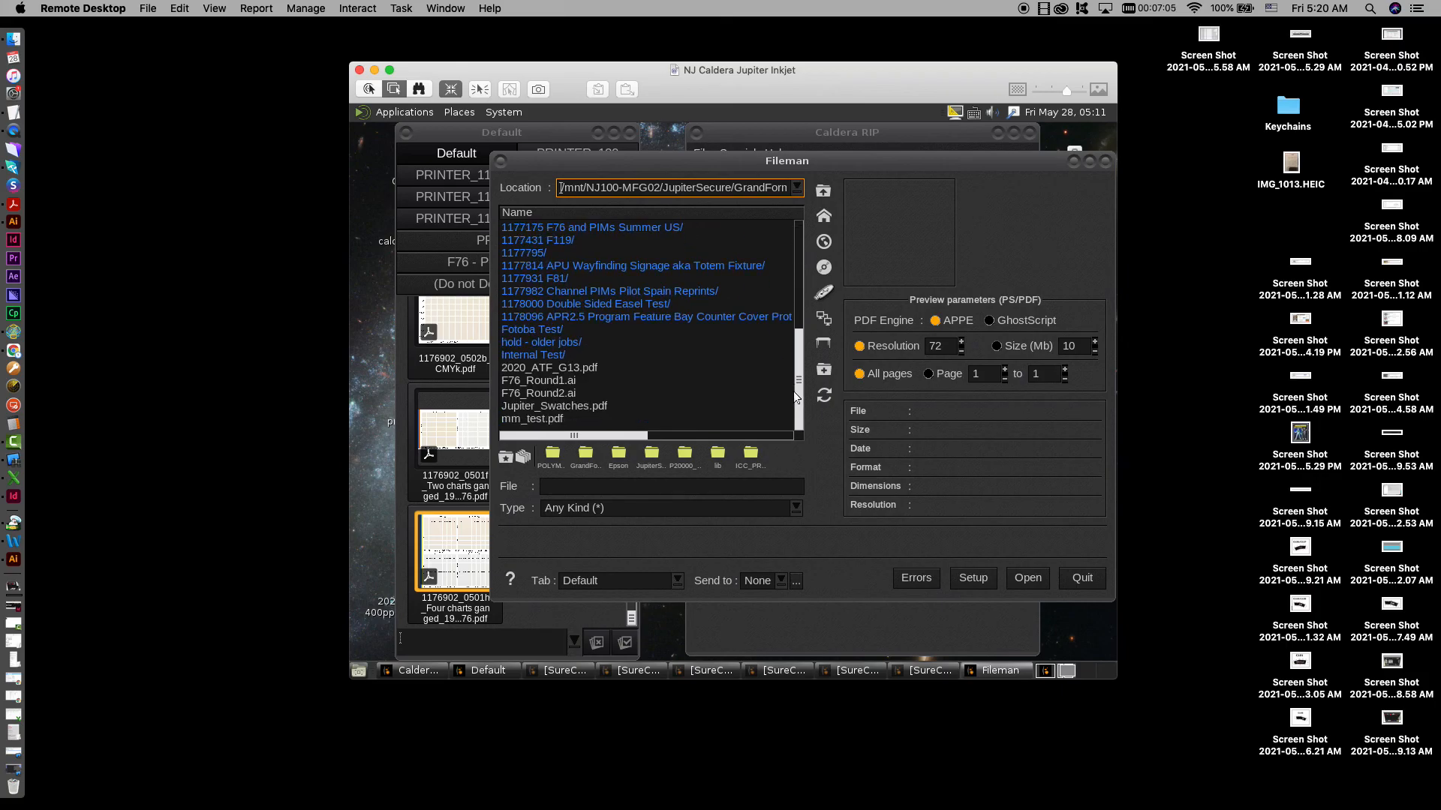
double_click(530, 356)
left_click_drag(798, 248, 800, 321)
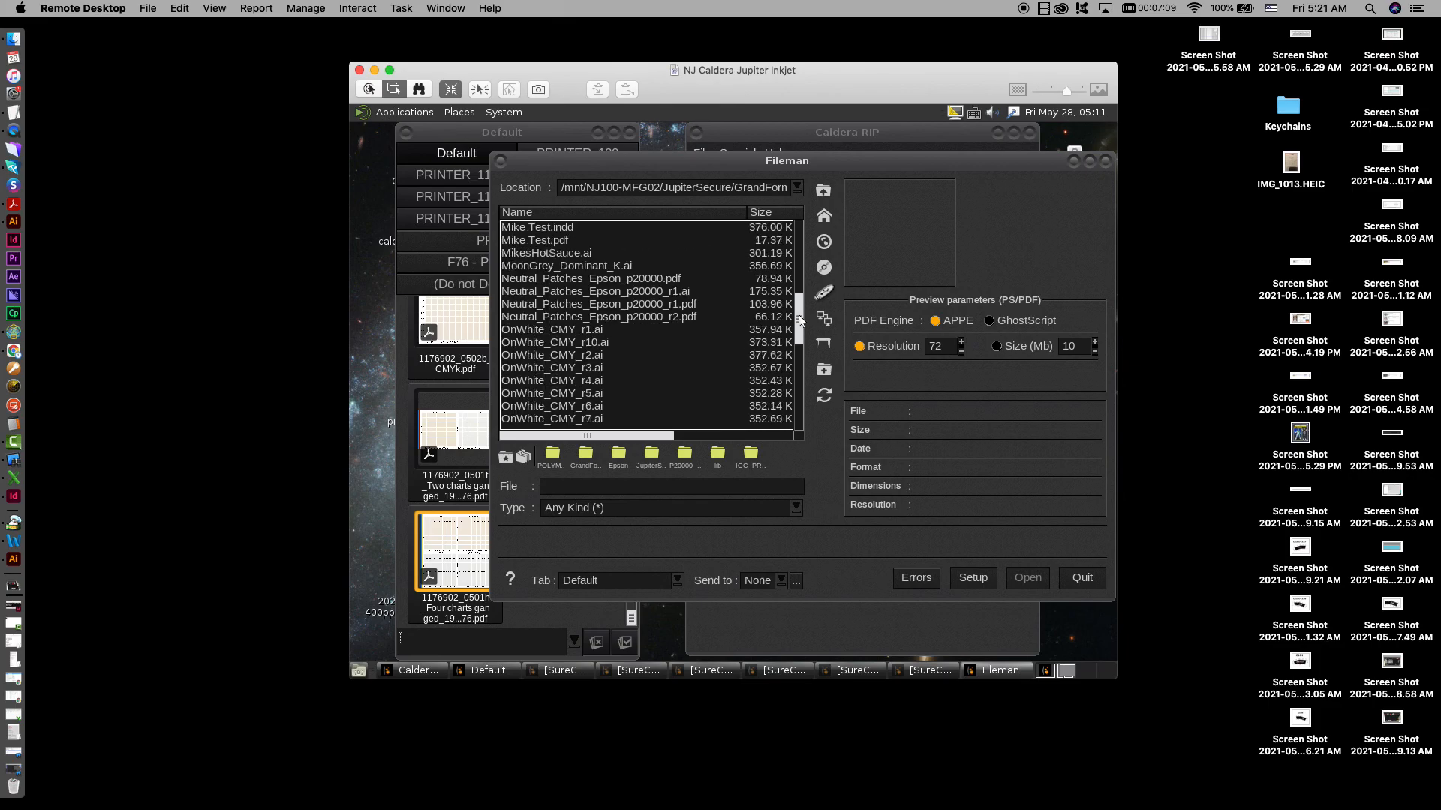
scroll(727, 306, "up", 1)
left_click(580, 267)
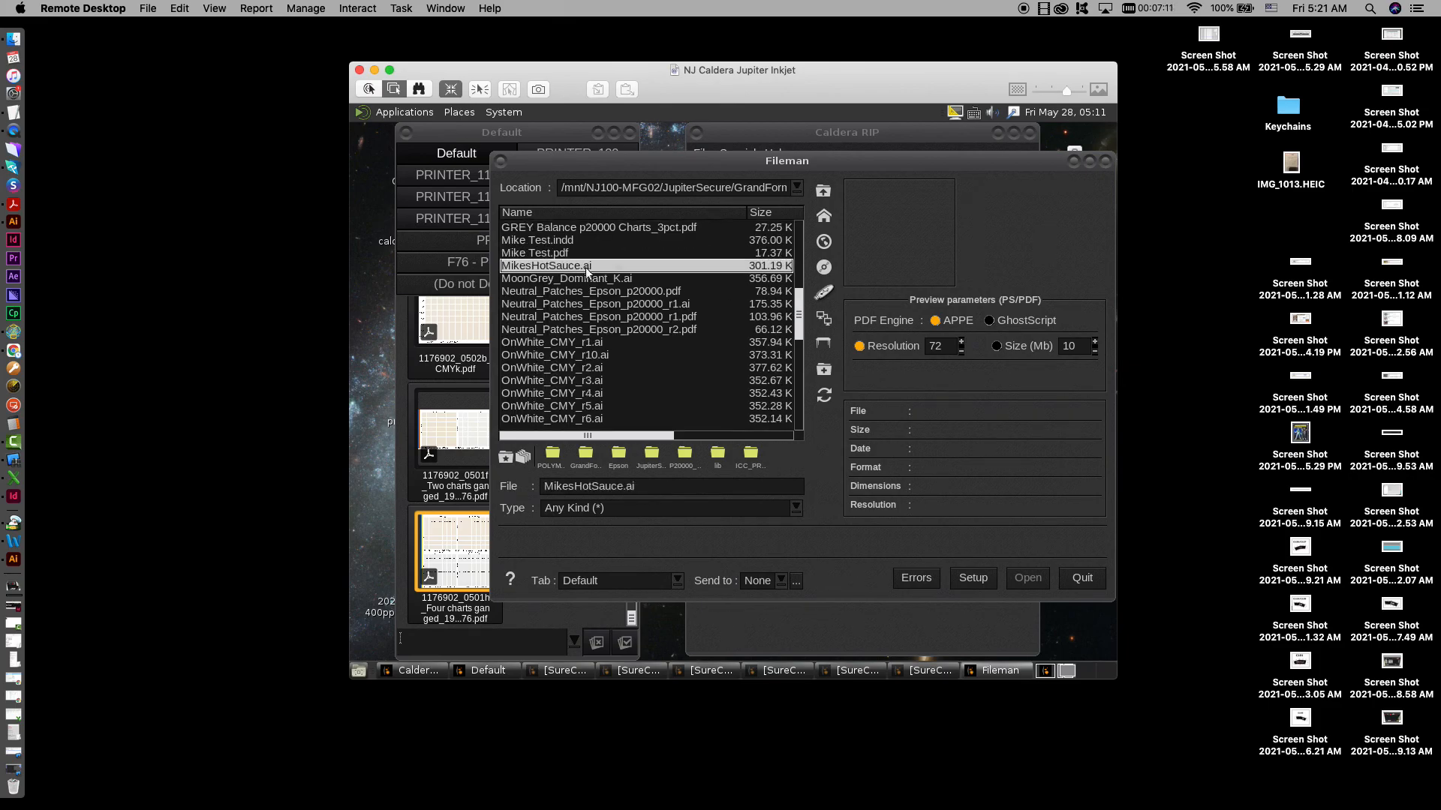
left_click(1082, 578)
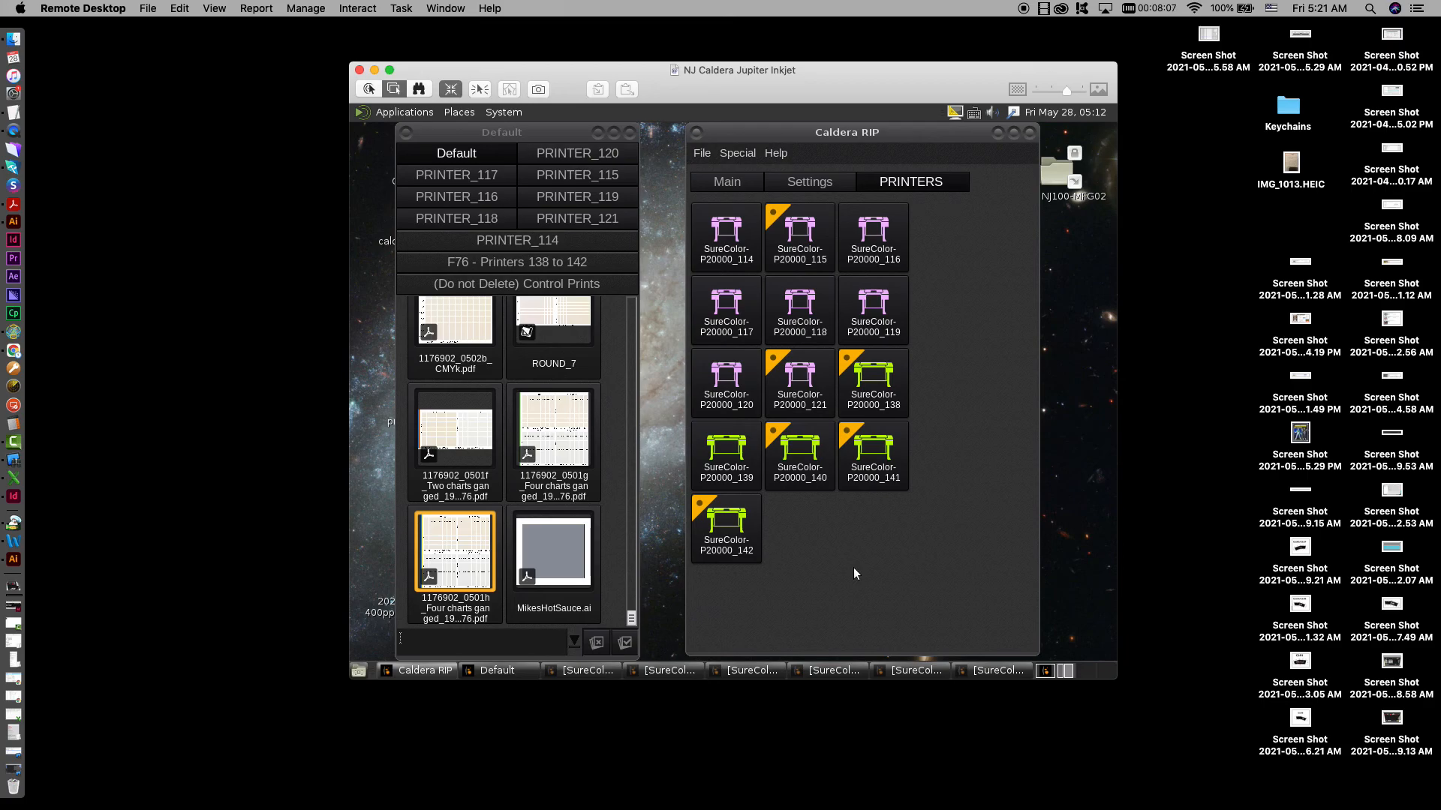
Step: Open the print settings for the SureColor-P20000_139 printer and move their window clear of the image thumbnails
left_click(730, 467)
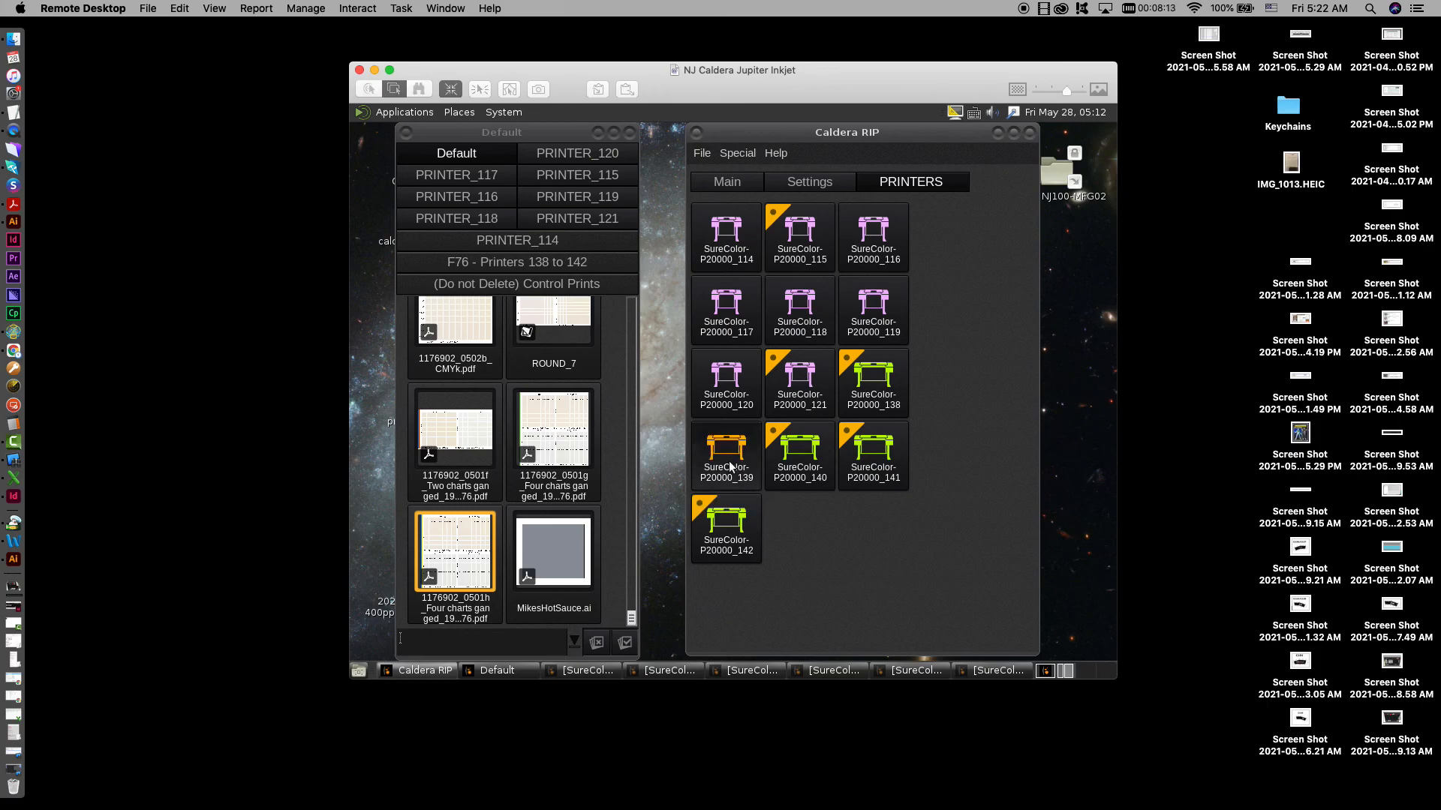
double_click(730, 467)
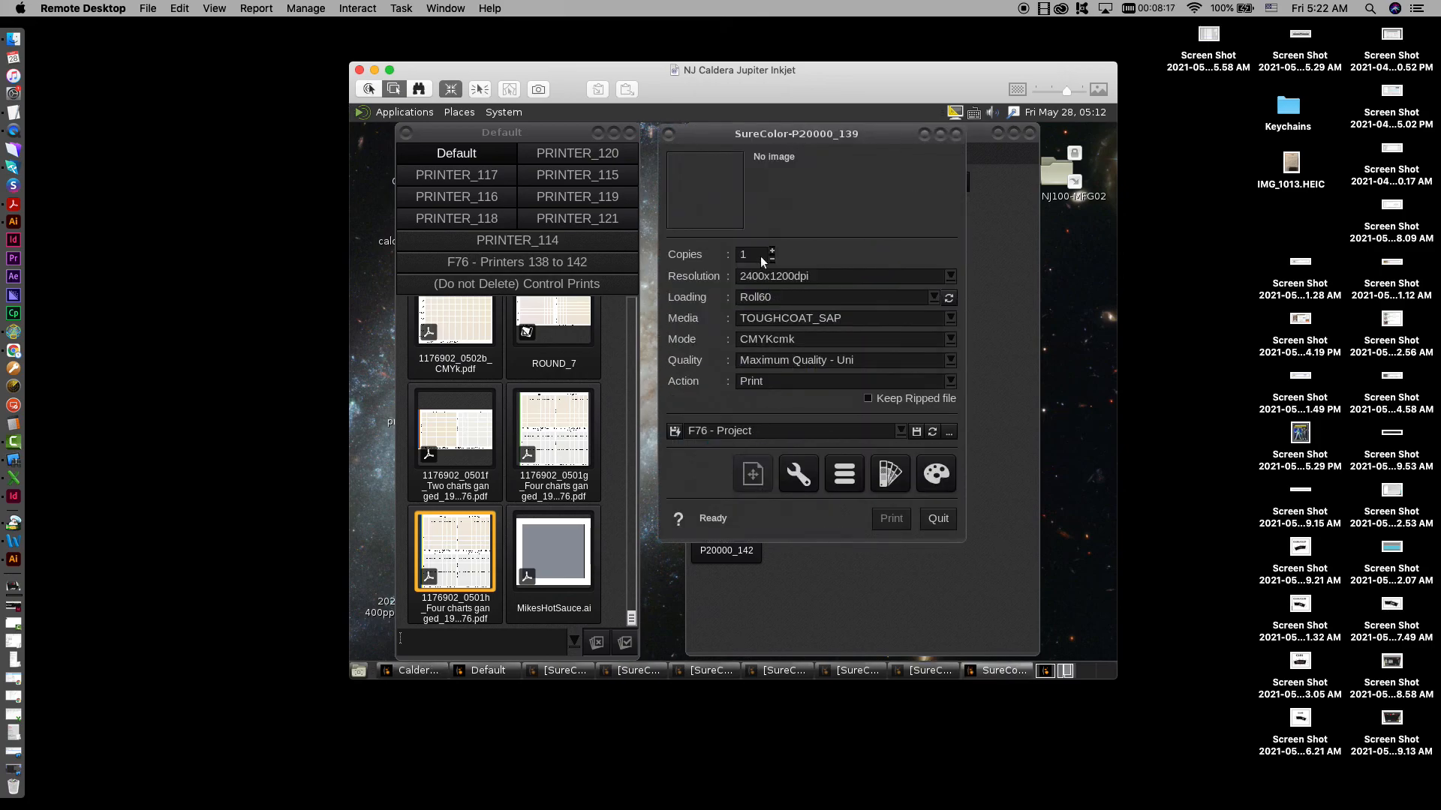
left_click_drag(733, 137, 815, 138)
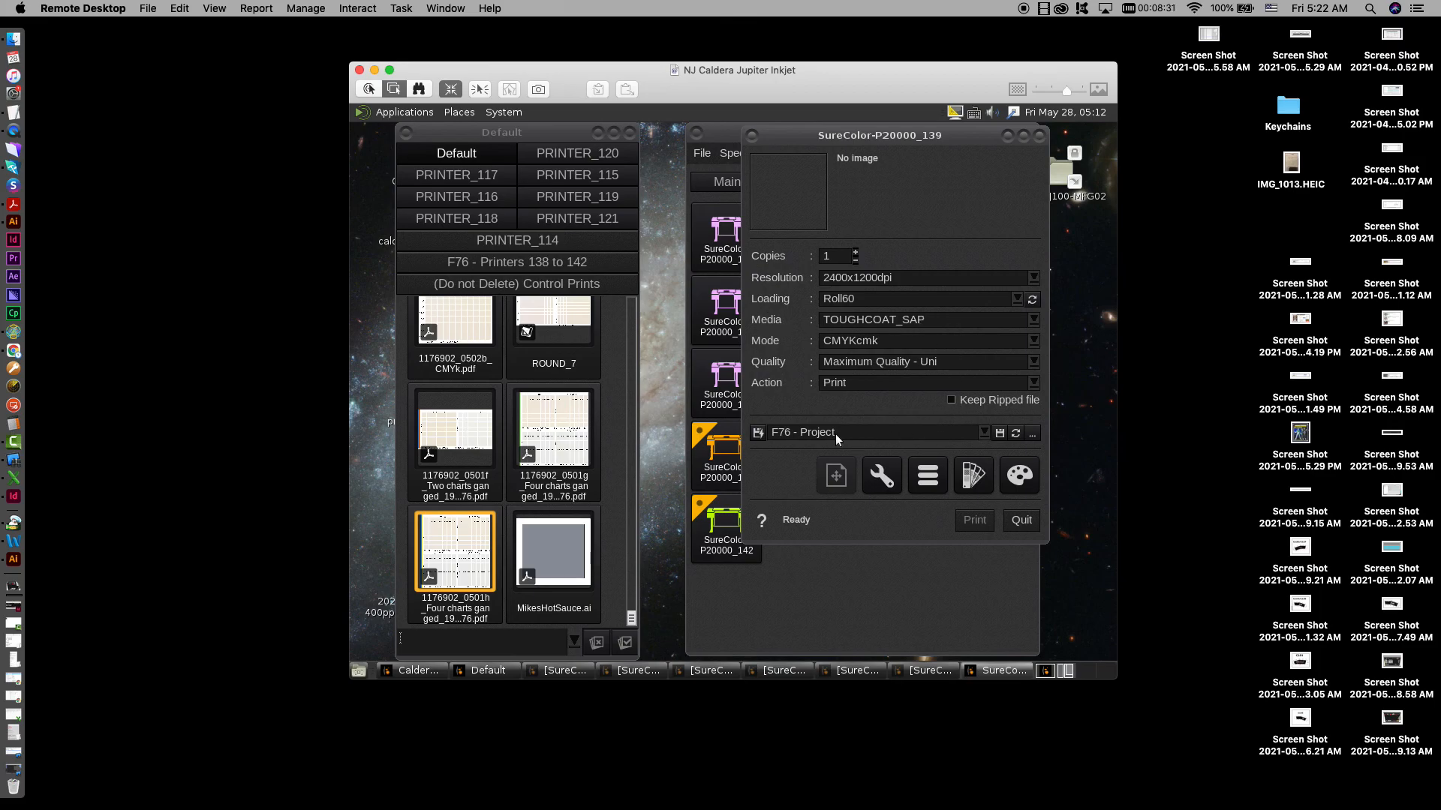
Step: Keep the F76 - Project configuration, open the spot color settings, and load MikesHotSauce.ai as the printer's image
left_click(983, 433)
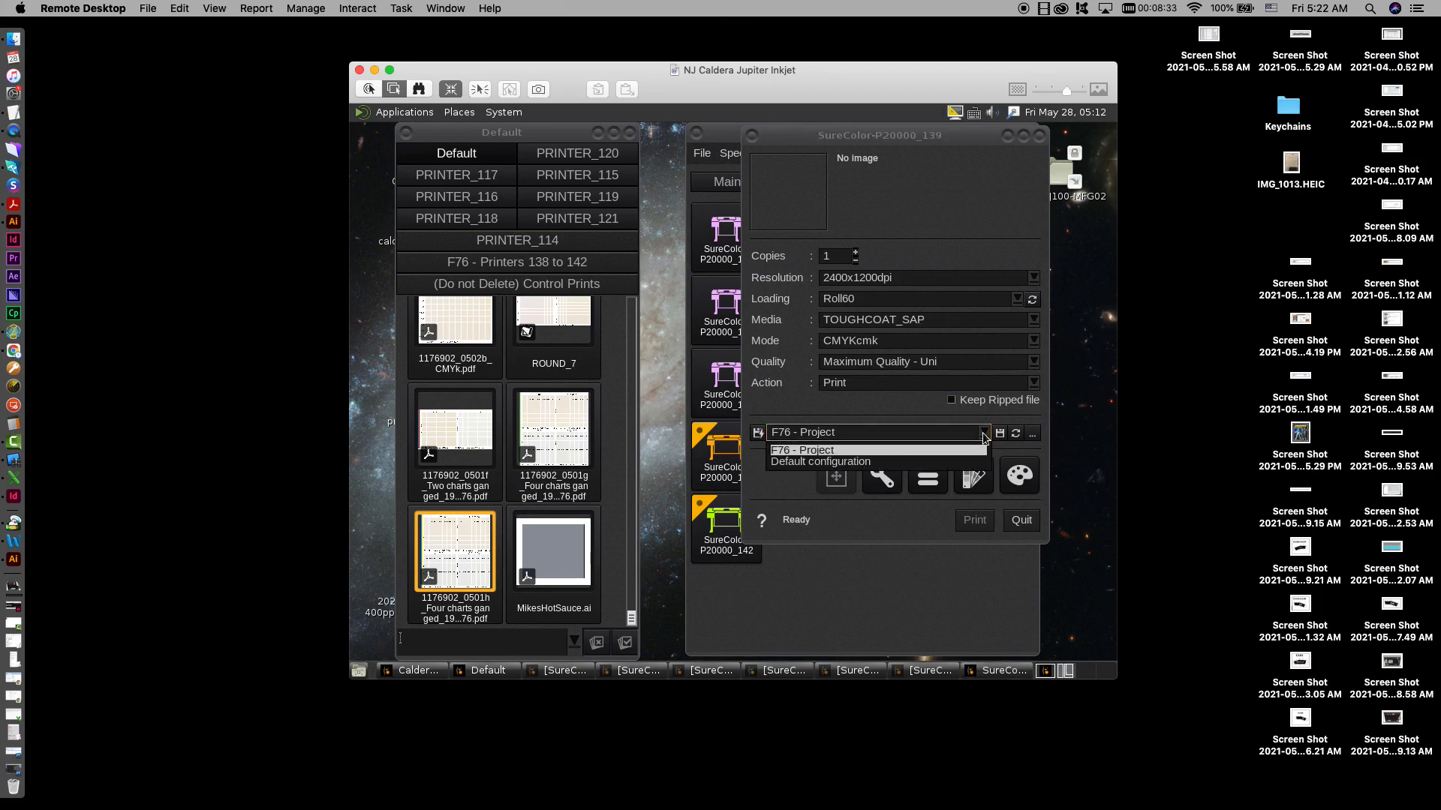
left_click(985, 437)
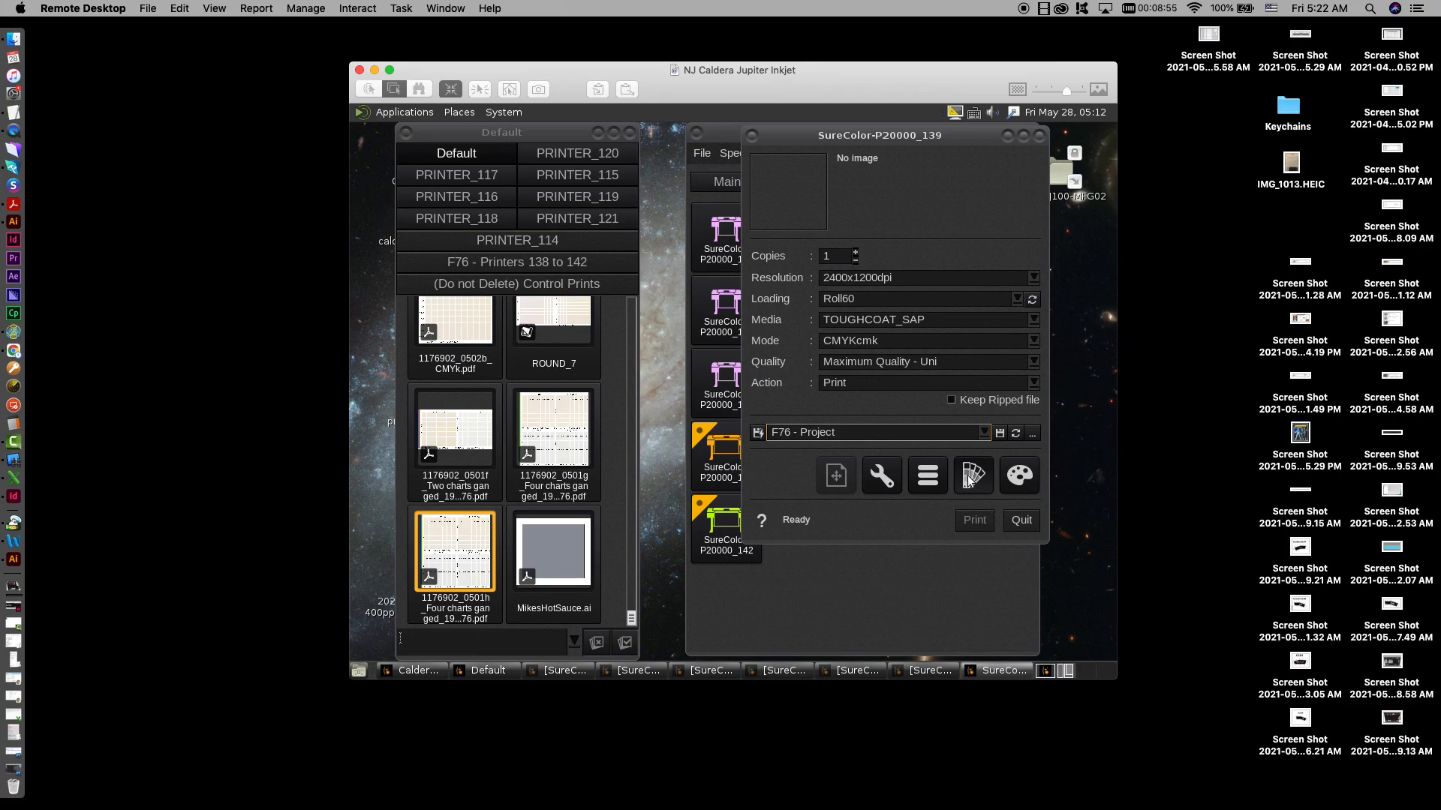
left_click(971, 476)
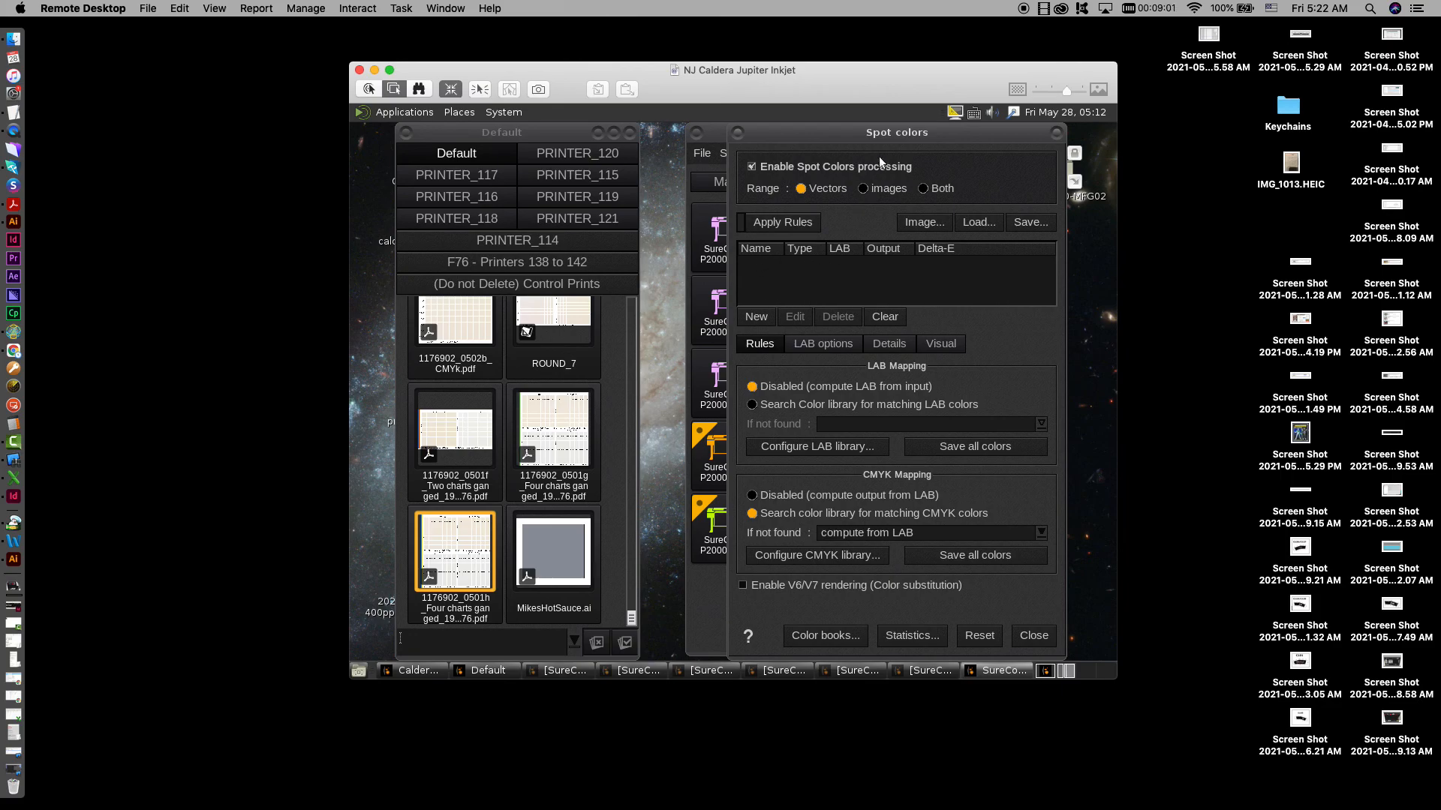
left_click_drag(884, 133, 873, 295)
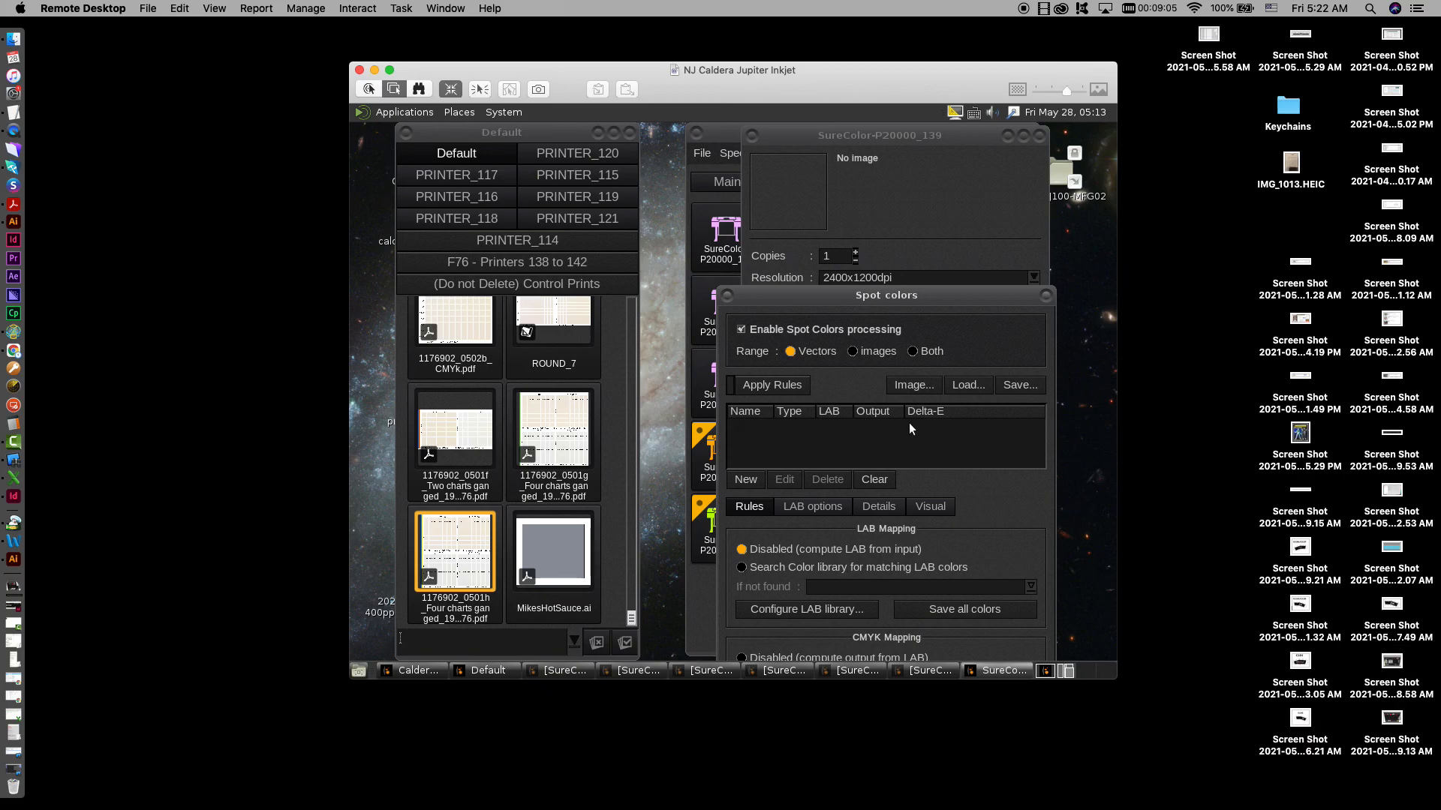
left_click(561, 549)
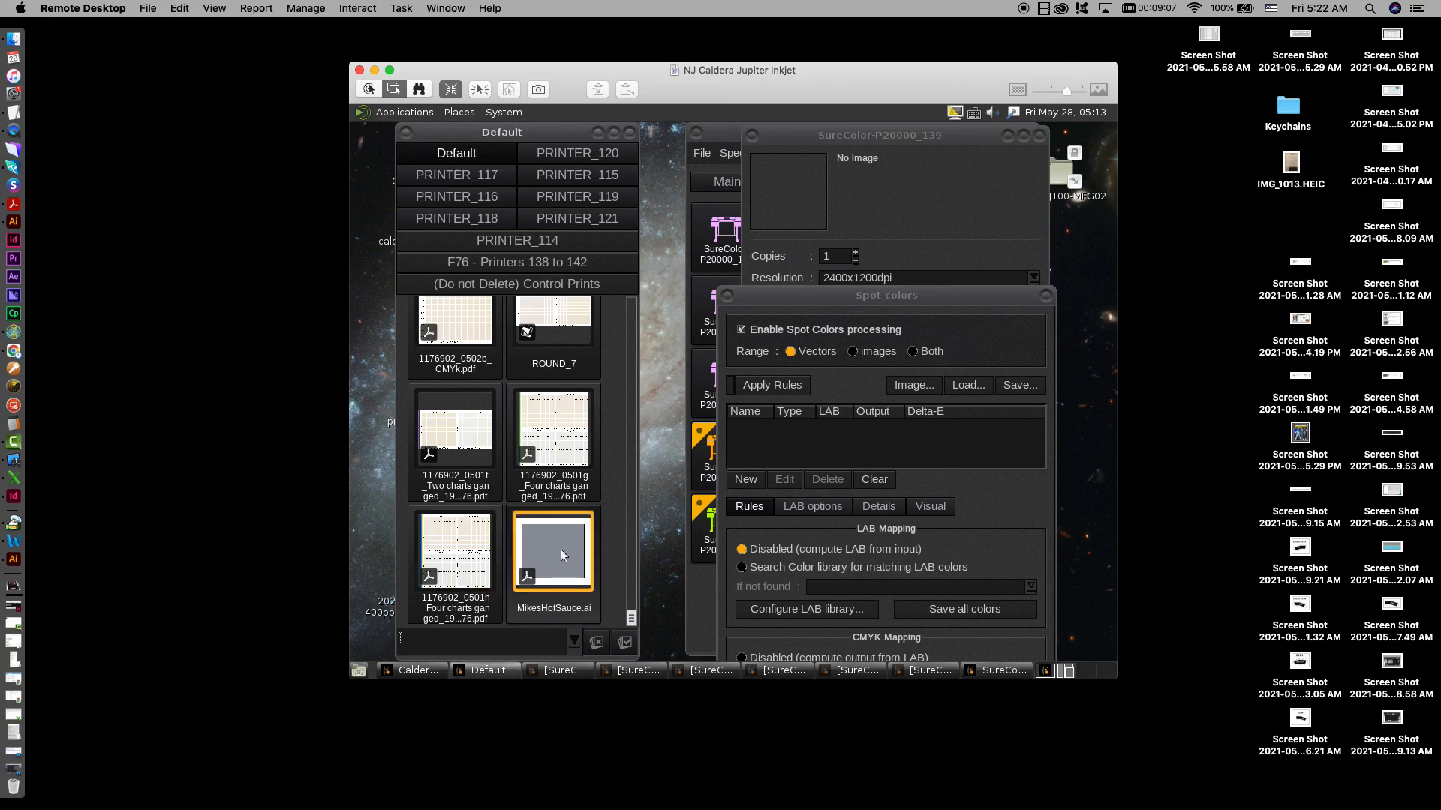
left_click_drag(697, 325, 795, 200)
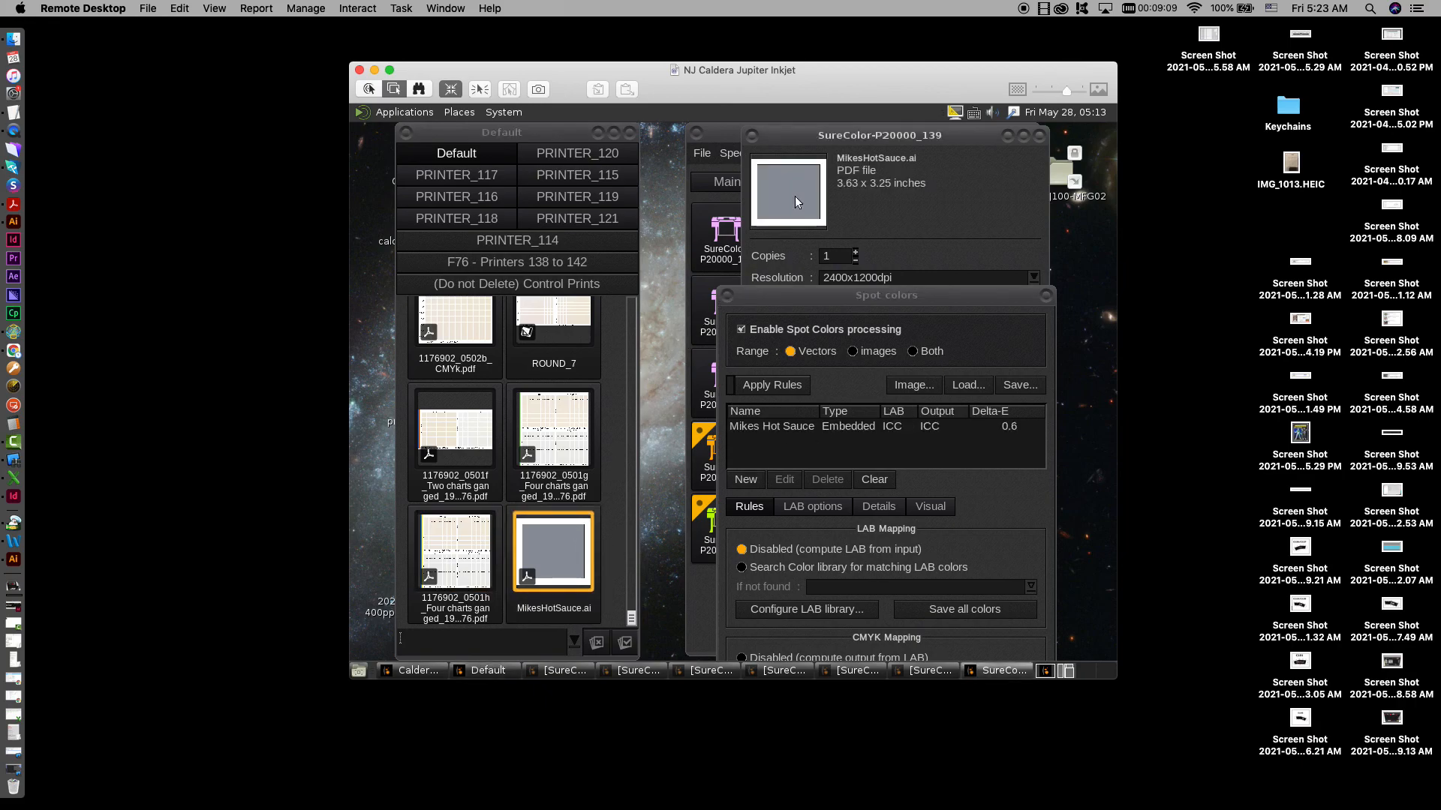
left_click_drag(835, 295, 728, 142)
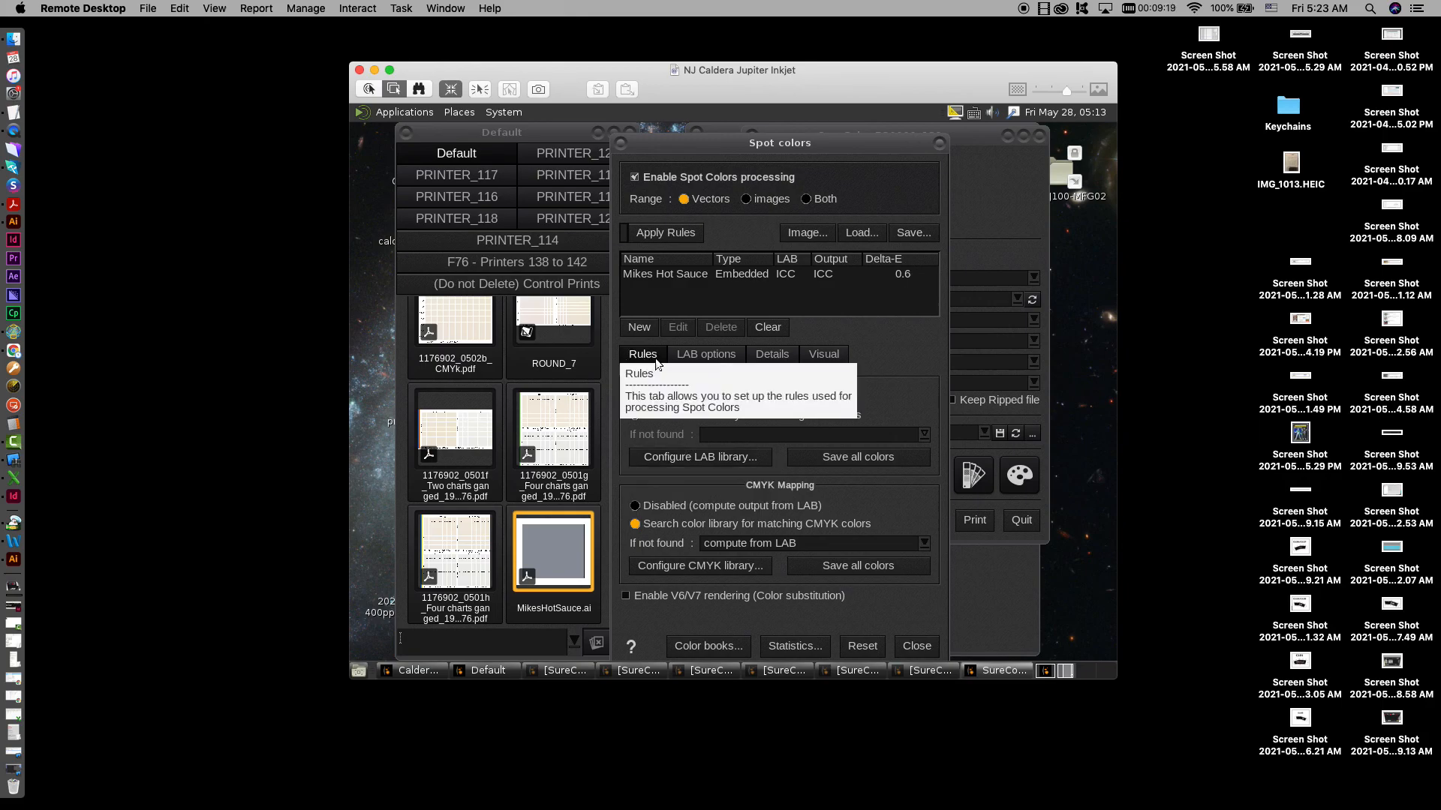
Step: Select the Mikes Hot Sauce spot color, open the CMYK color library configuration, and decline the PitStop Pro update
left_click(708, 567)
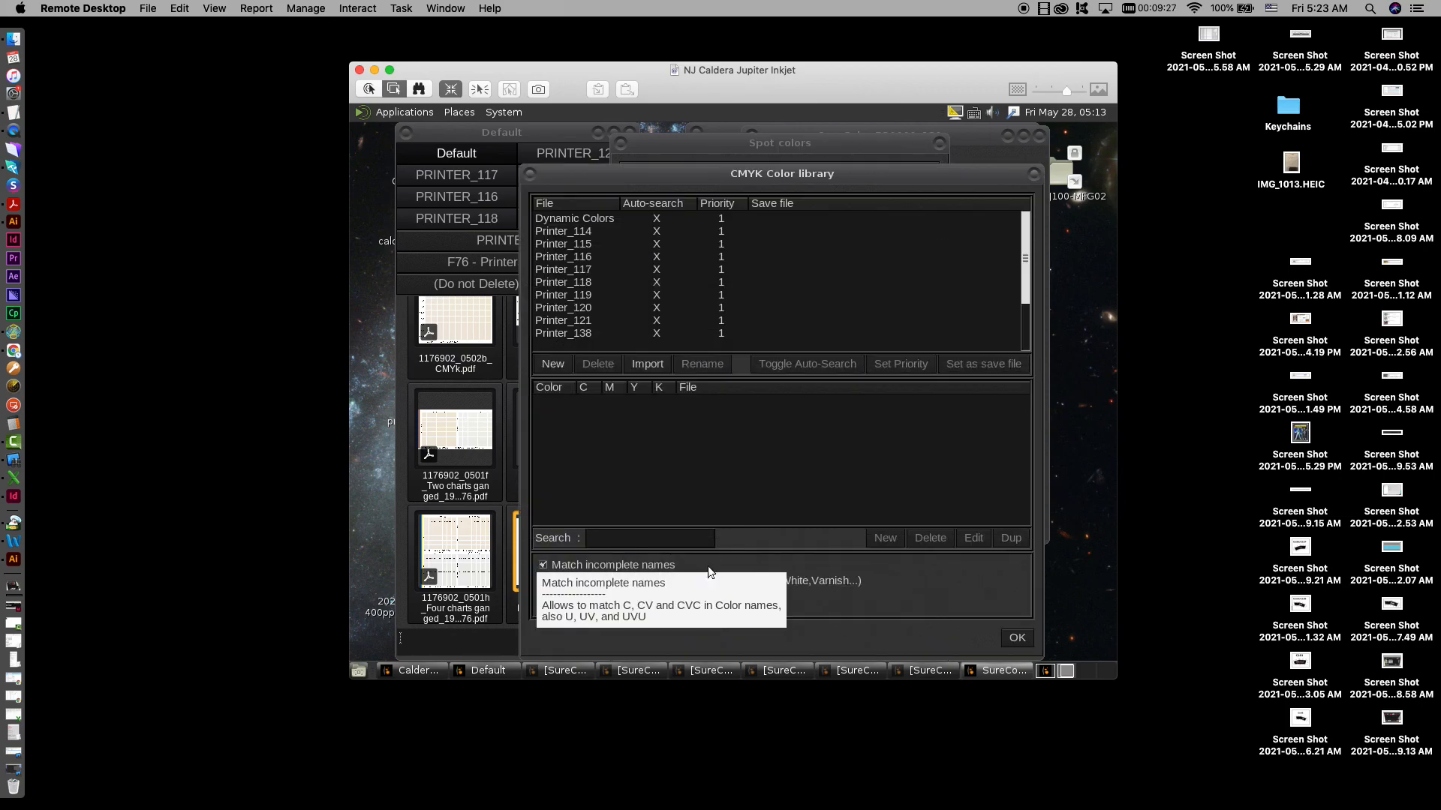
left_click(1019, 637)
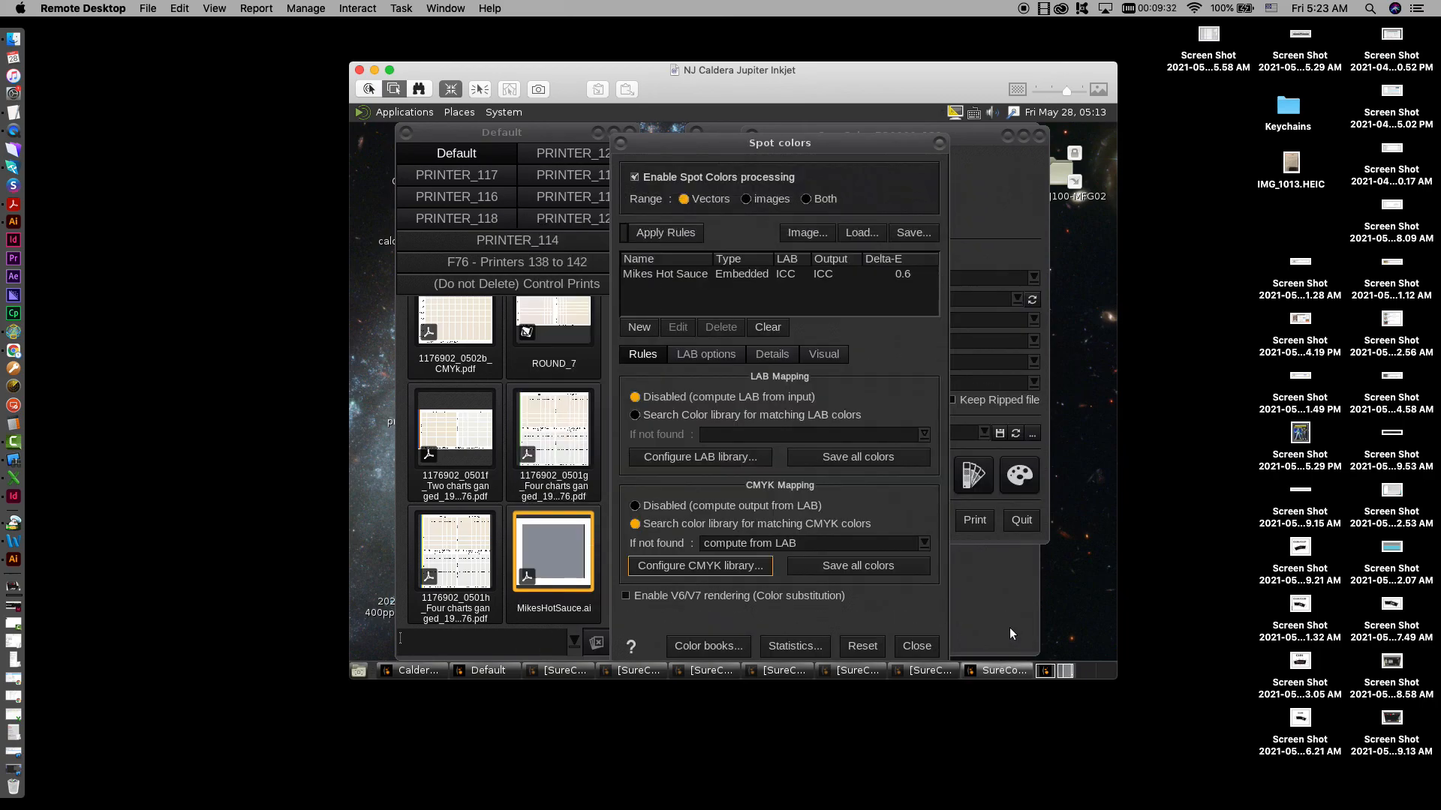
left_click(795, 281)
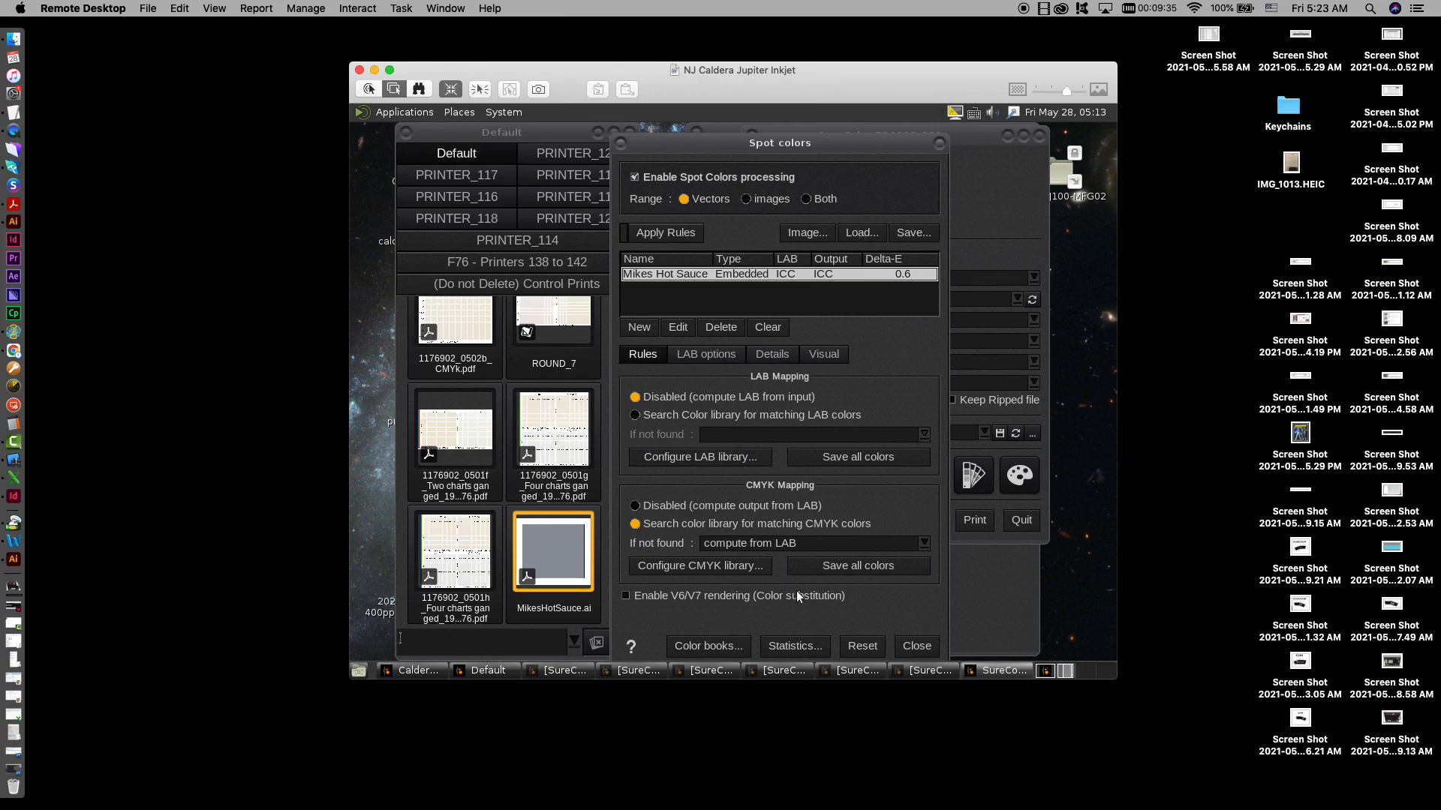
left_click(733, 566)
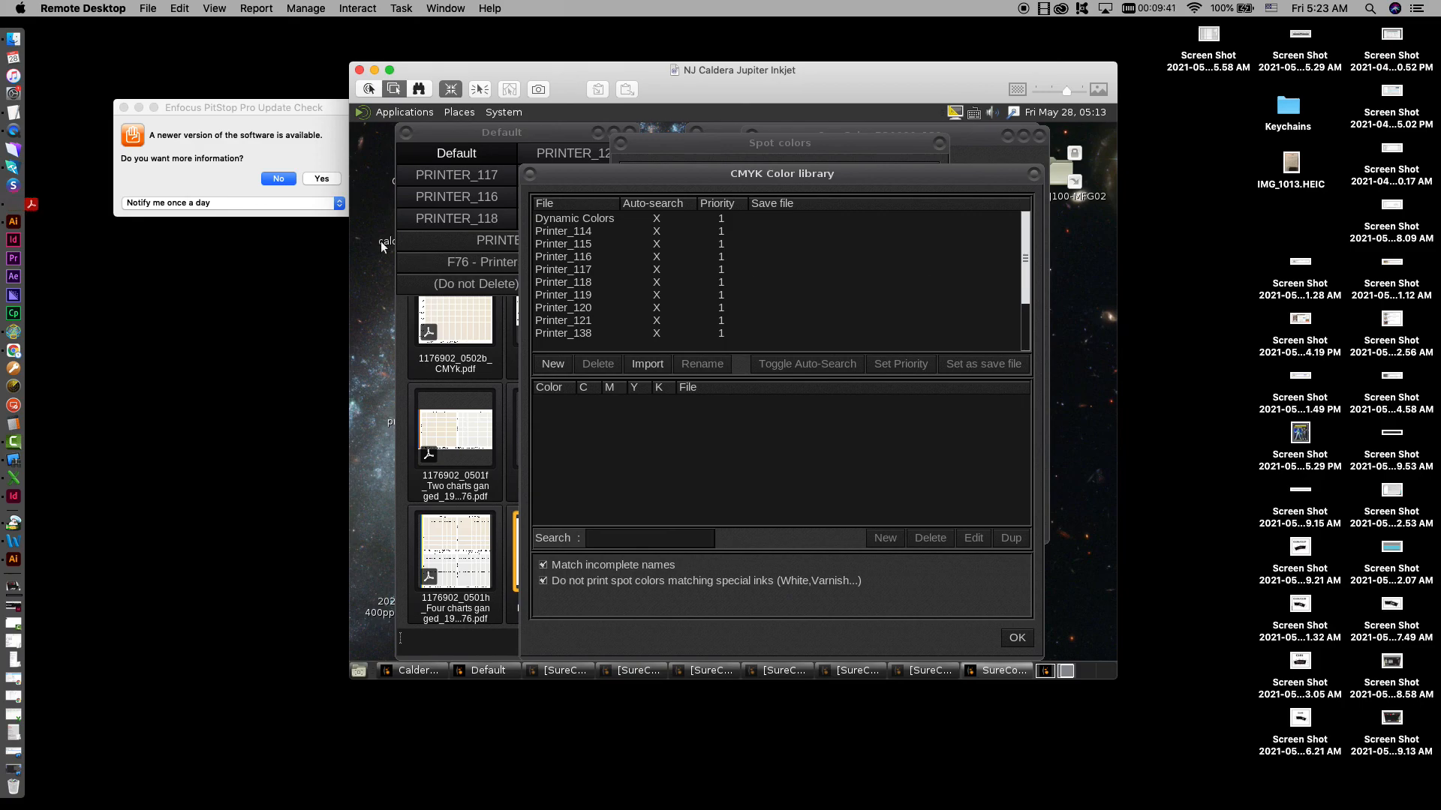
left_click(289, 177)
left_click(349, 223)
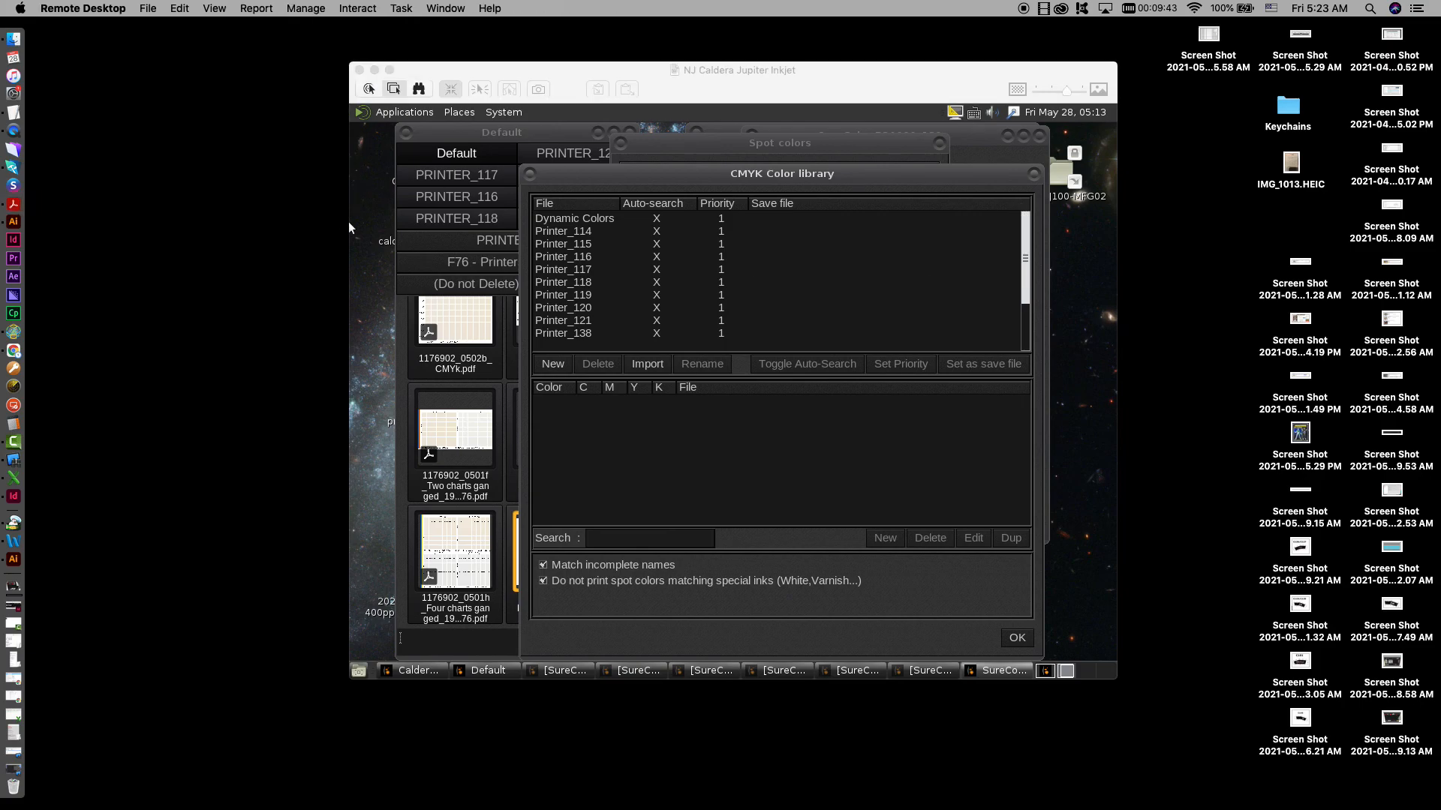
Step: Create a new color in the Printer_139 library file and name it Mikes Hot Sauce
left_click_drag(1024, 242, 1022, 299)
left_click(559, 284)
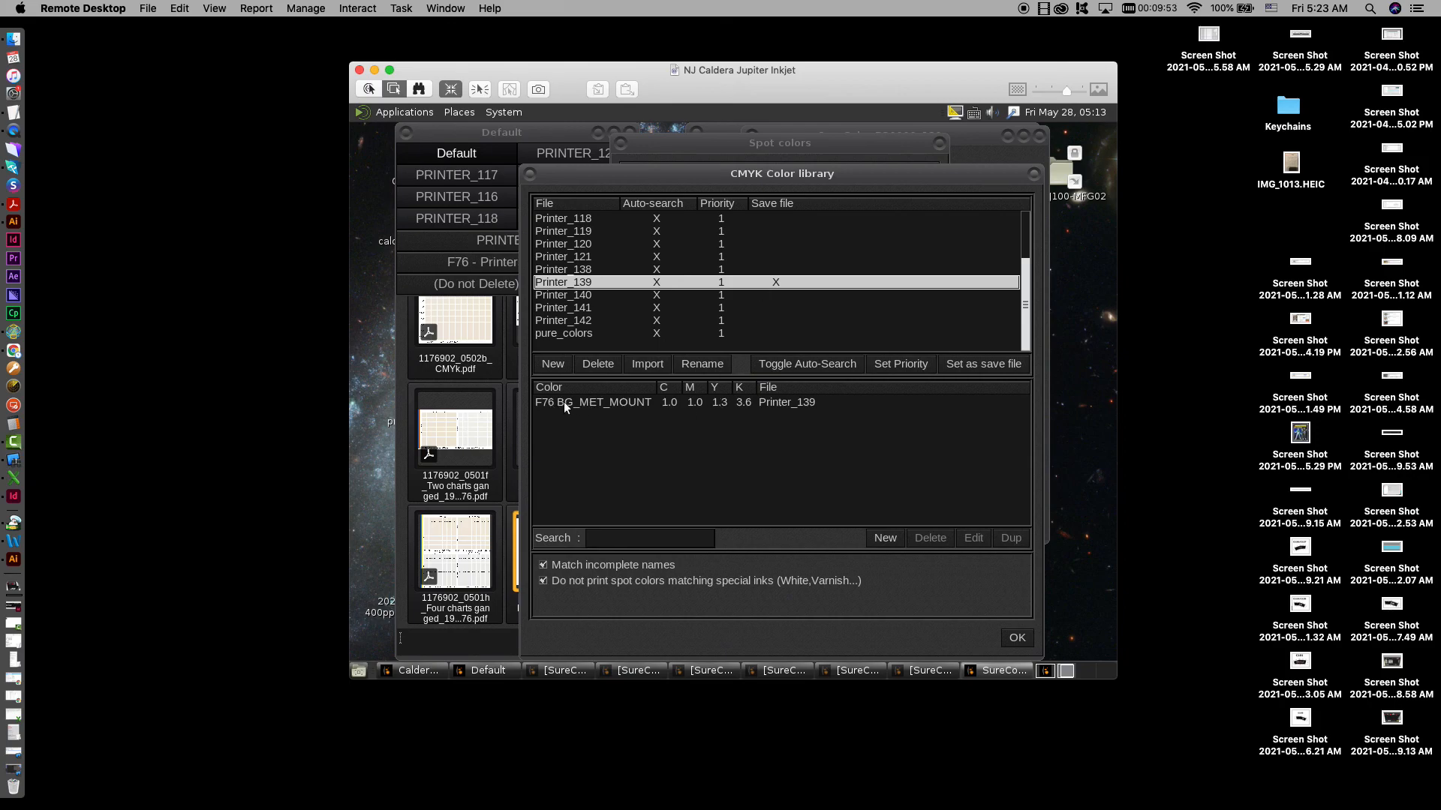
left_click(882, 538)
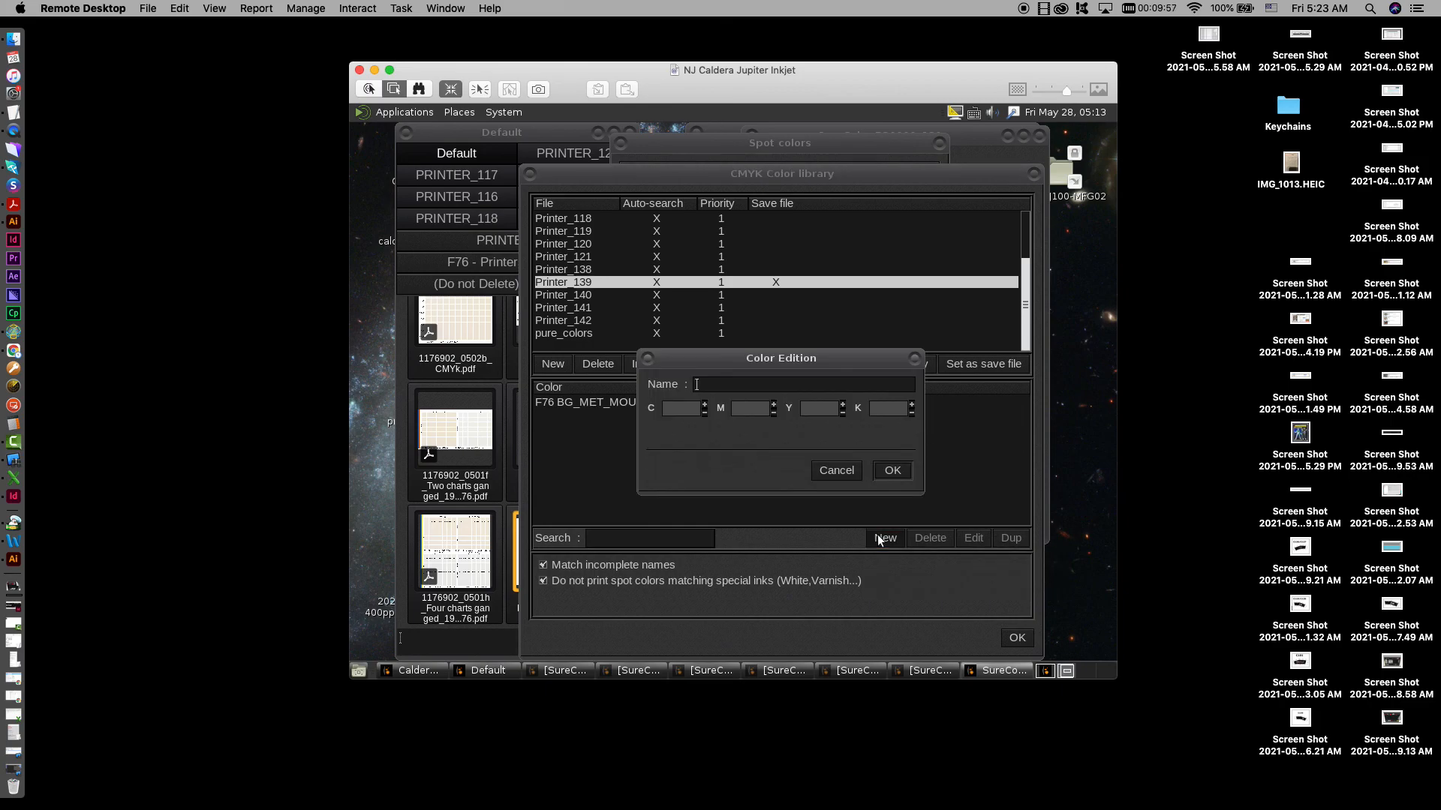
left_click_drag(834, 173, 1008, 292)
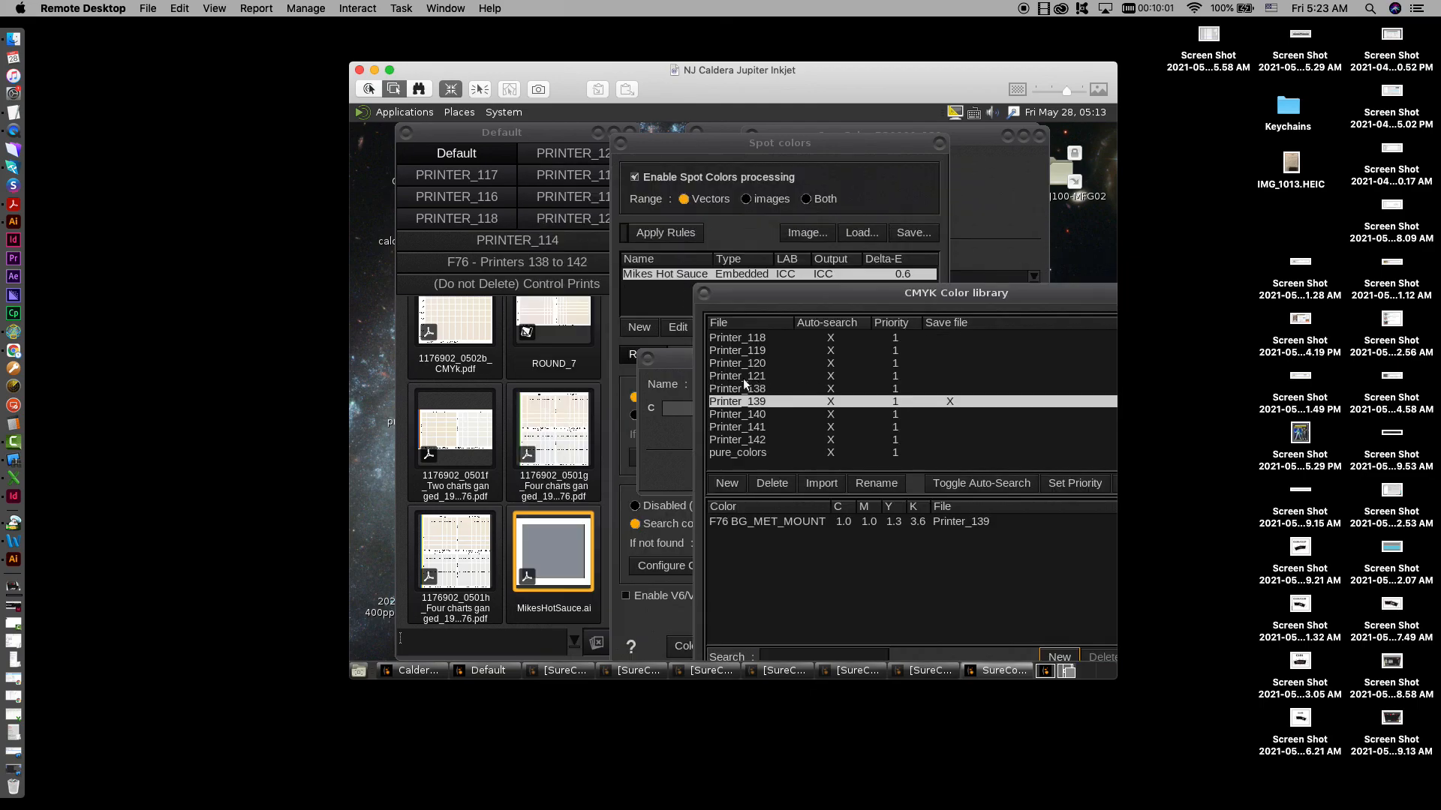
left_click(685, 358)
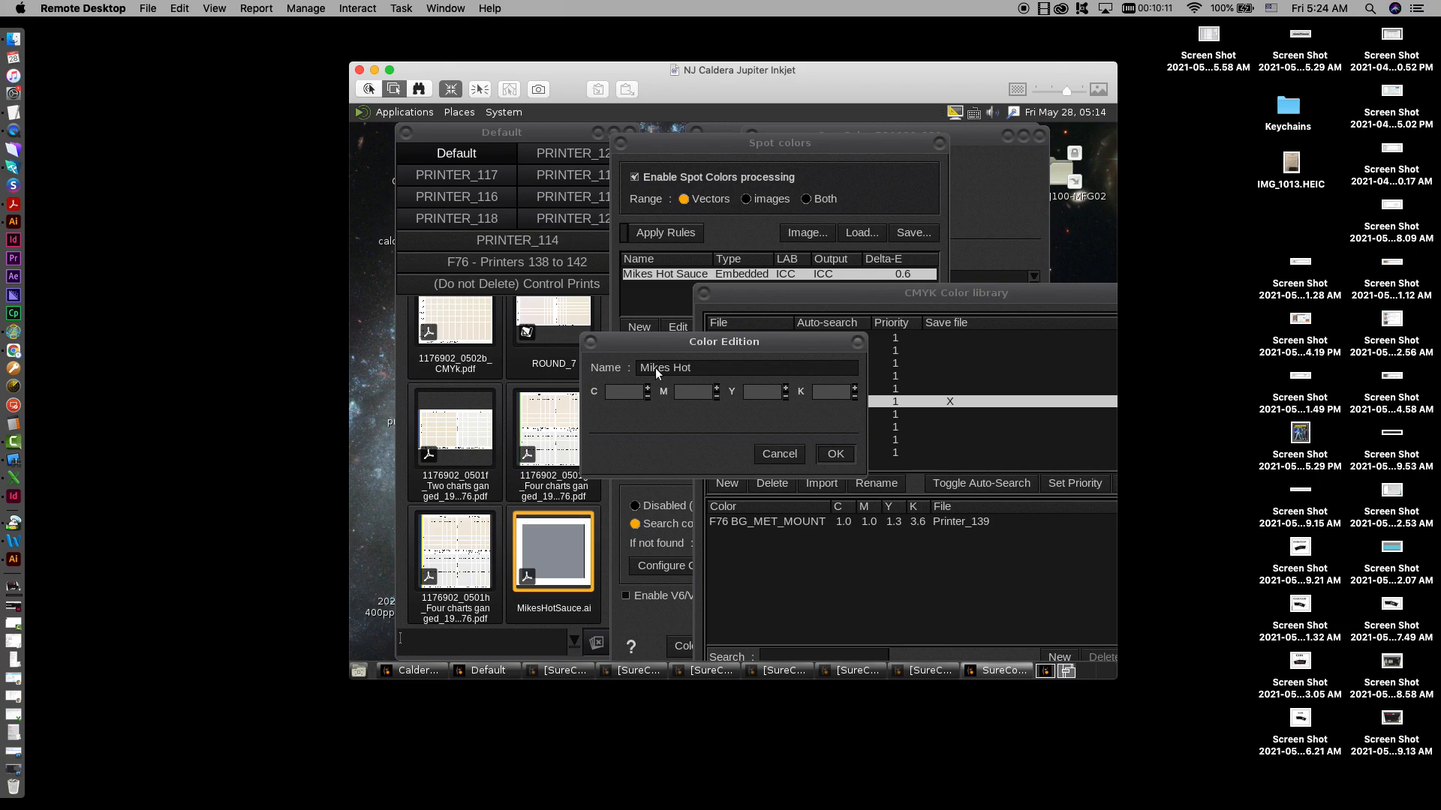
type("auce")
Step: Set the new color's magenta to 100, yellow to 70 and black to 0
left_click(680, 391)
type("100")
key("Return")
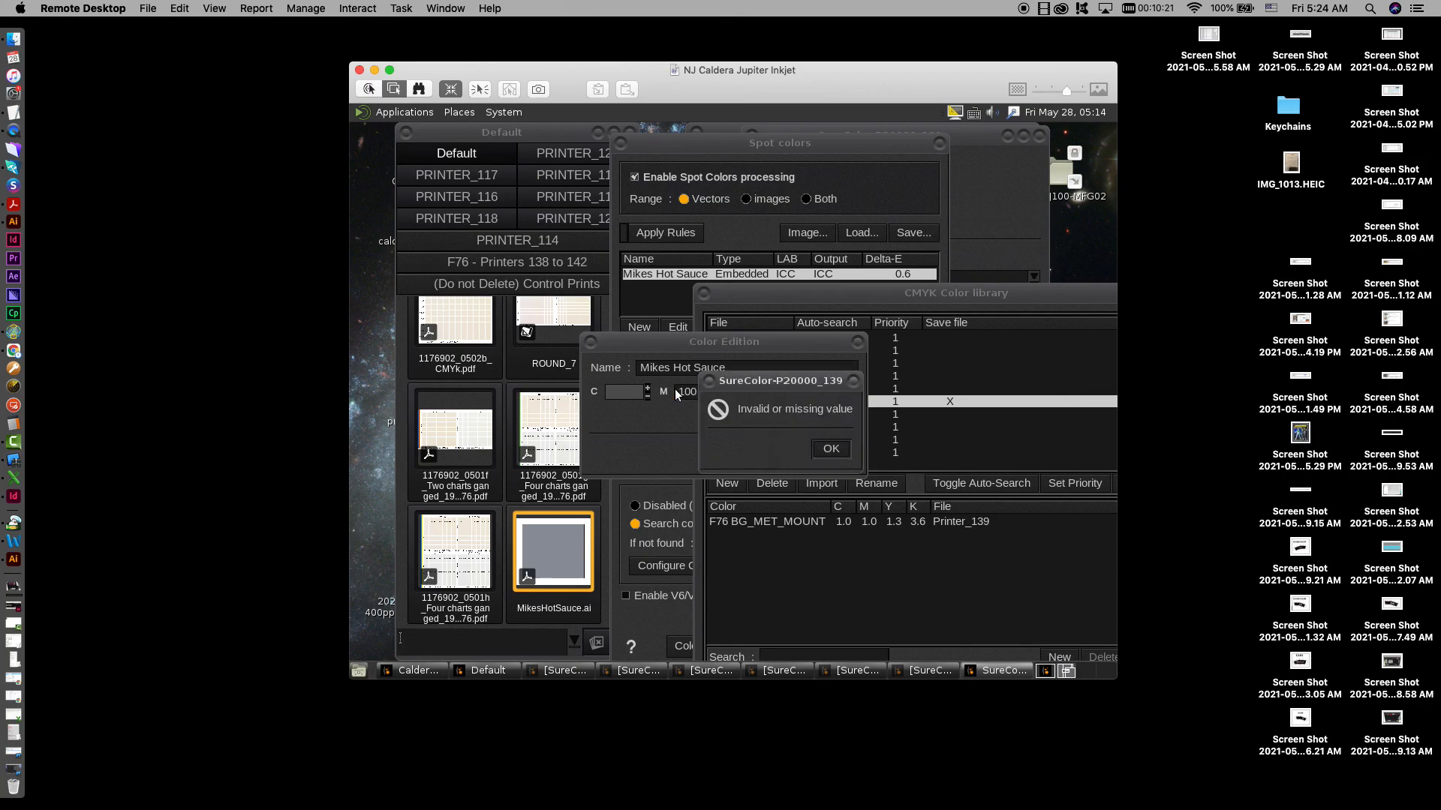
left_click(830, 450)
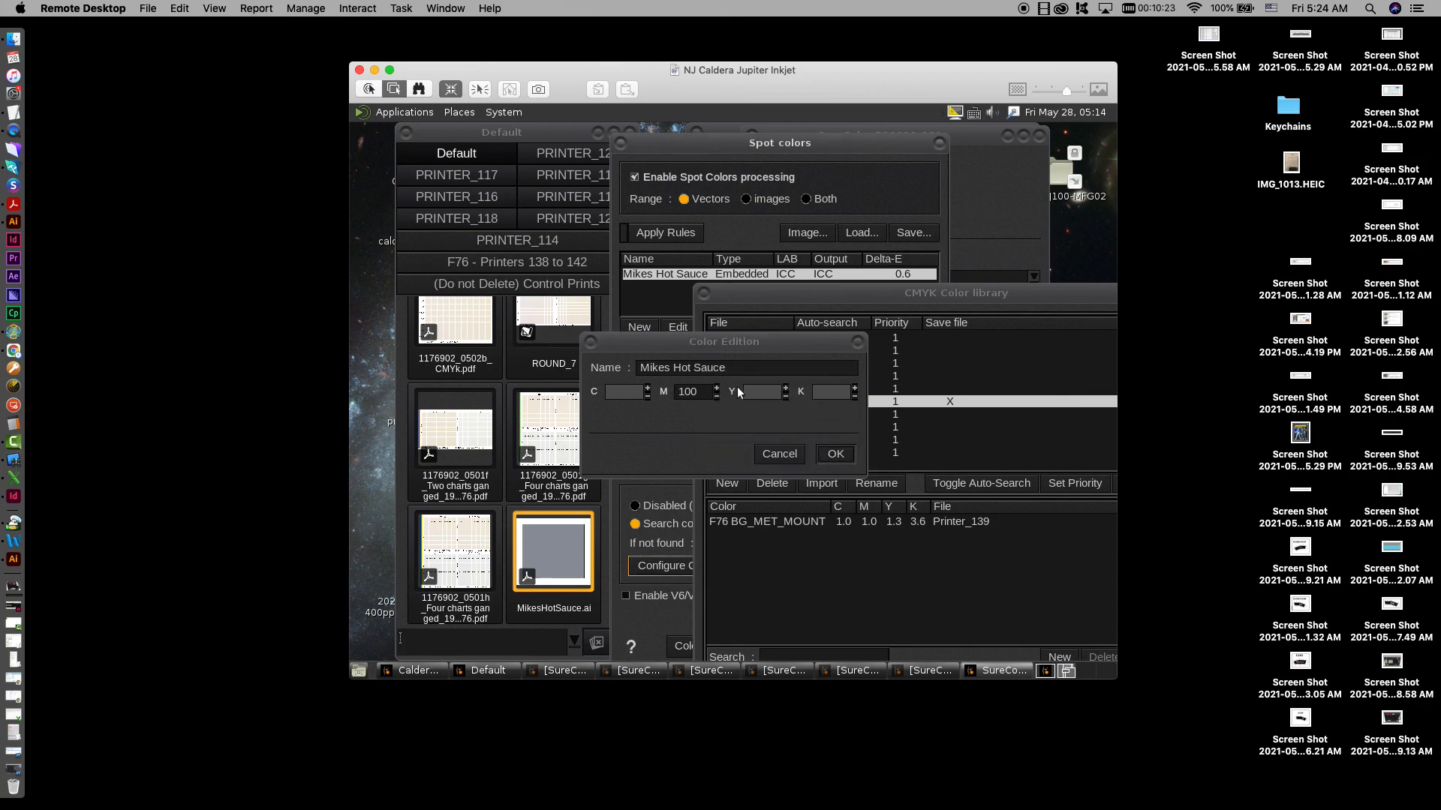
left_click(787, 388)
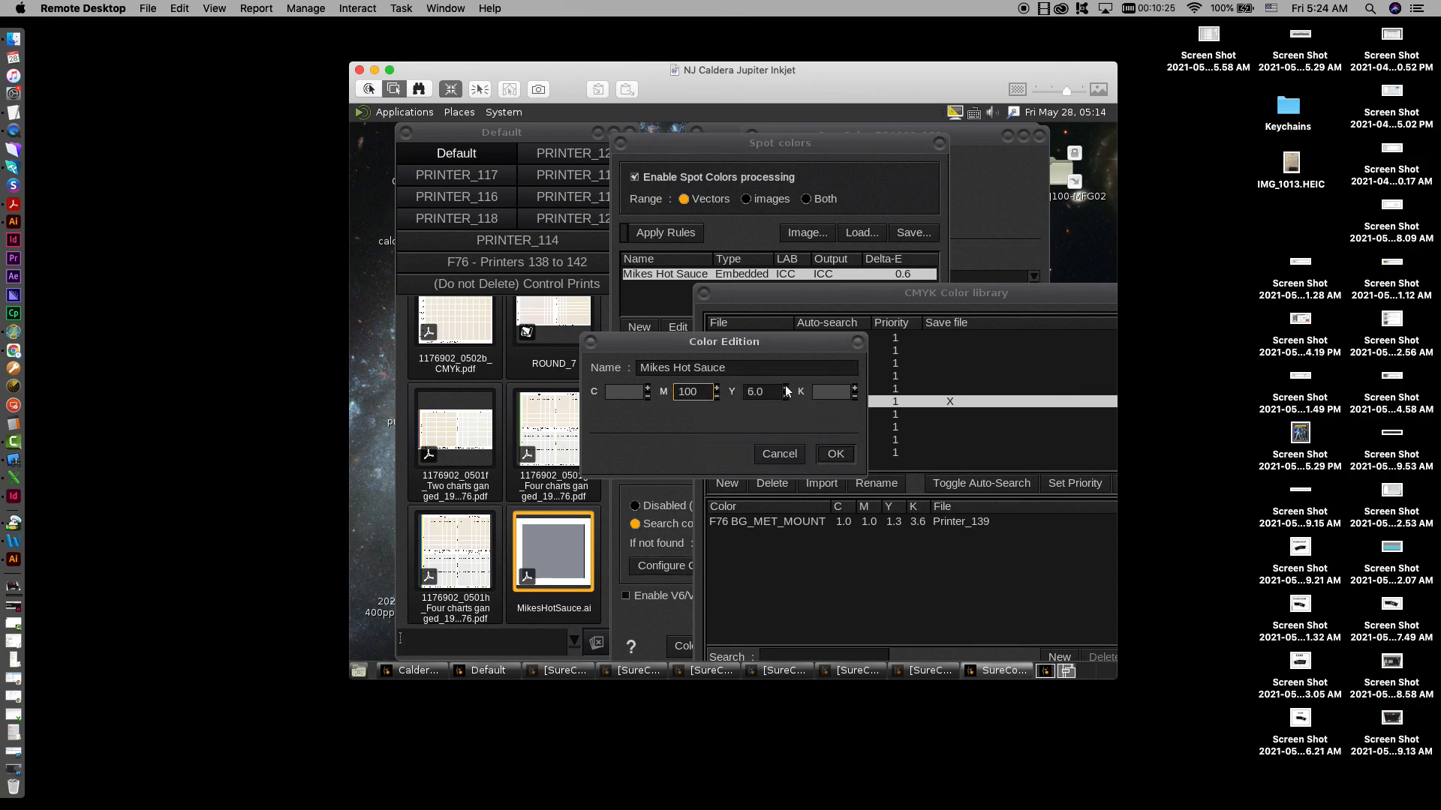
left_click(785, 387)
left_click_drag(775, 392, 740, 392)
type("70")
key("Tab")
key("Tab")
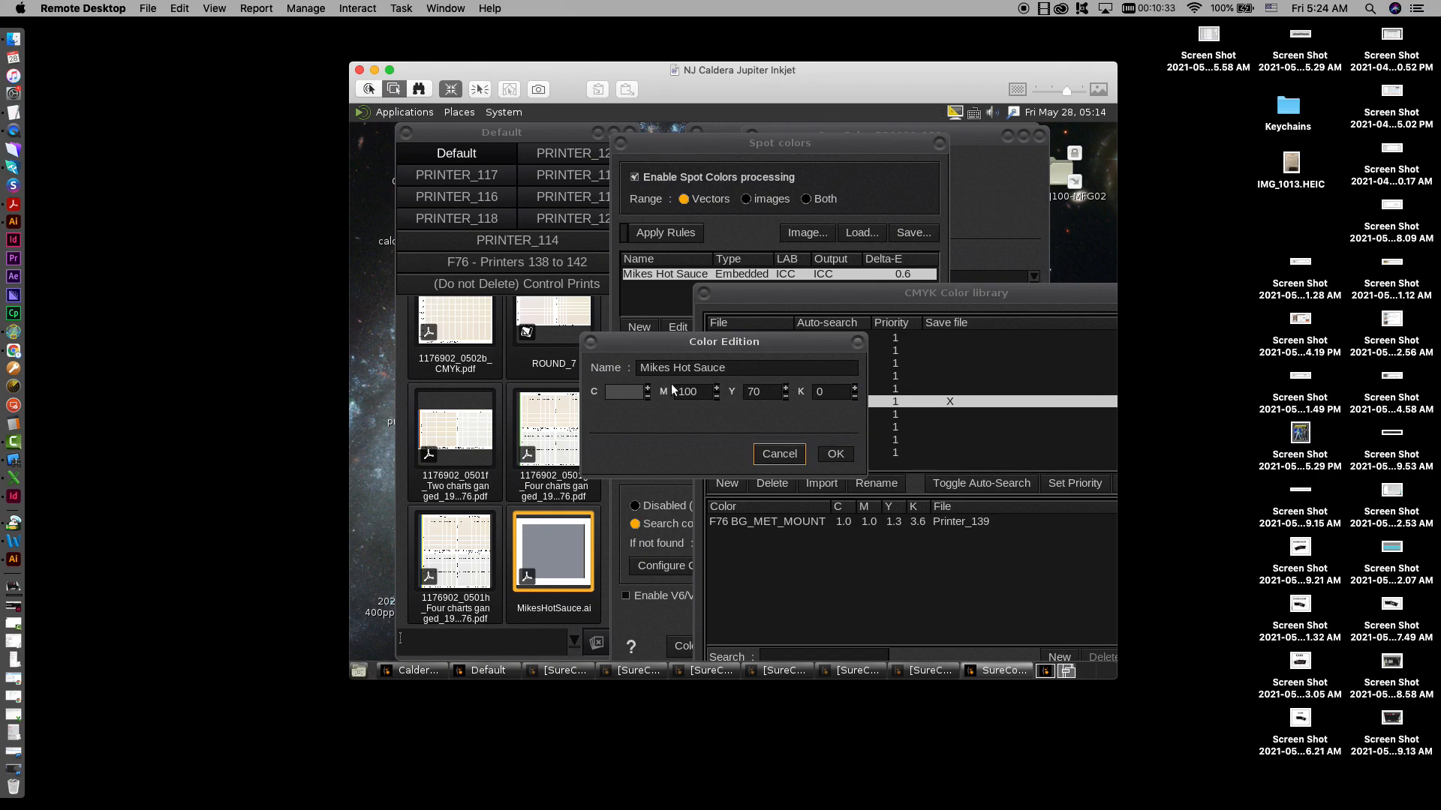
Step: Set the color's cyan to 0, save it to the Printer_139 library, and close the CMYK color library
left_click(638, 390)
key("Tab")
left_click(832, 449)
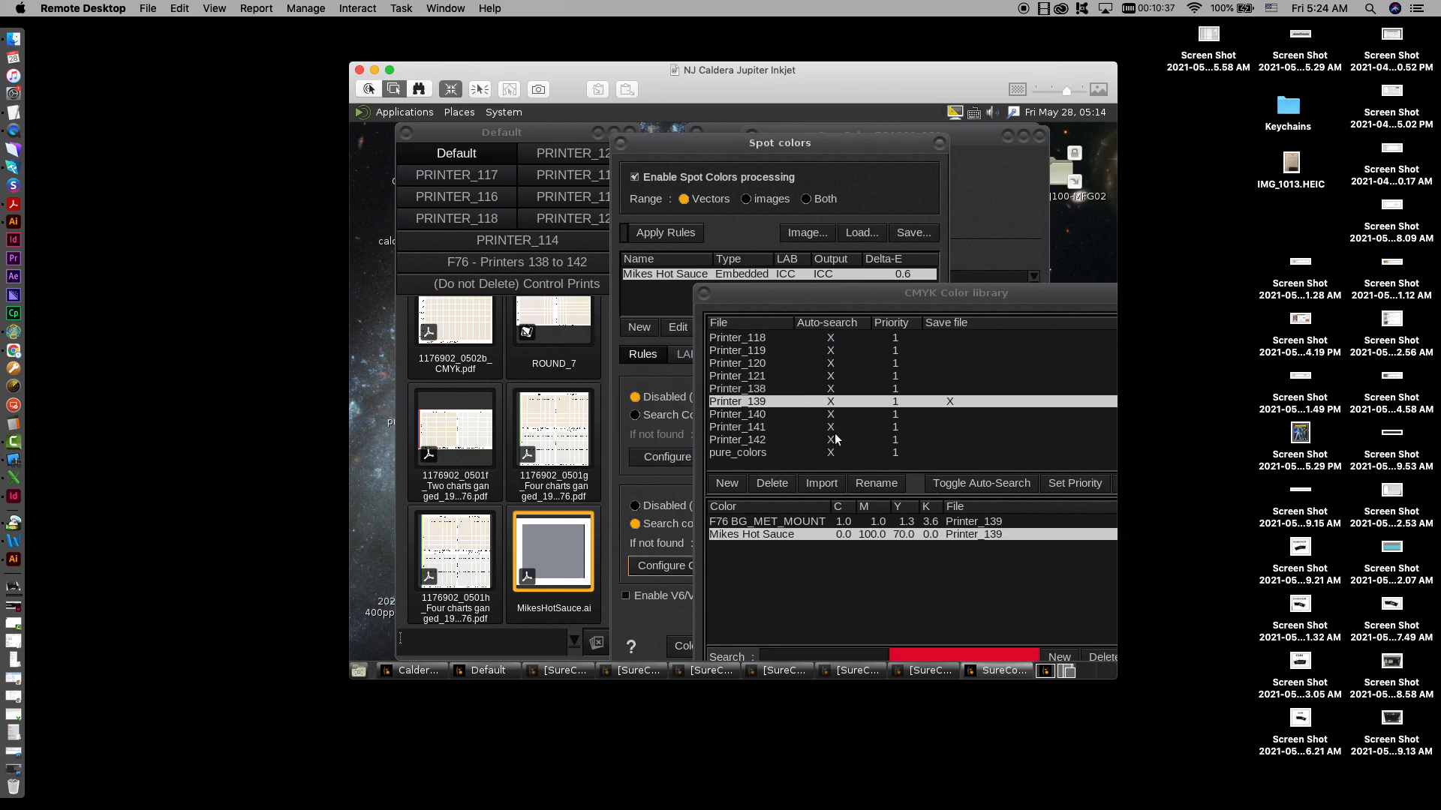
left_click_drag(849, 292, 638, 183)
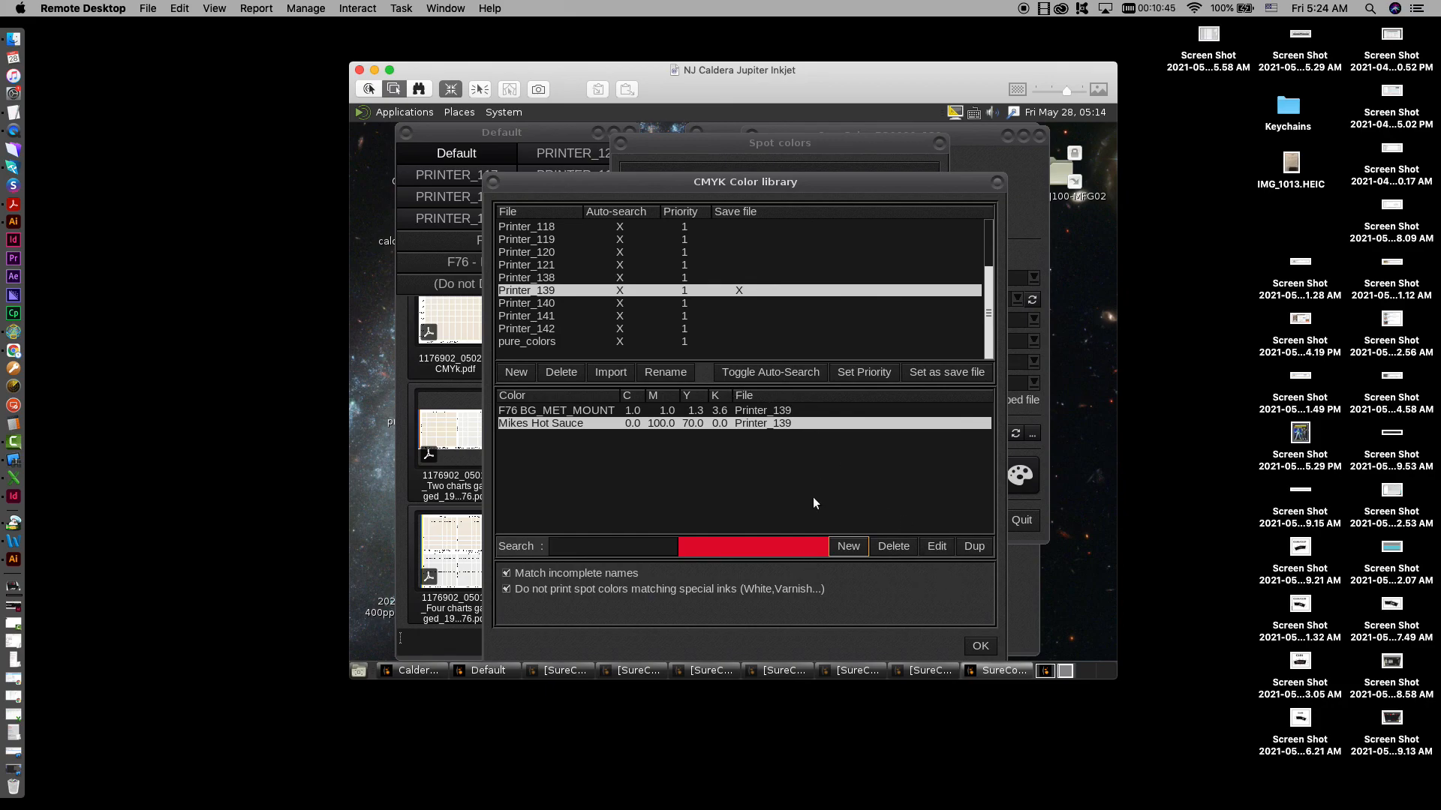
left_click(982, 647)
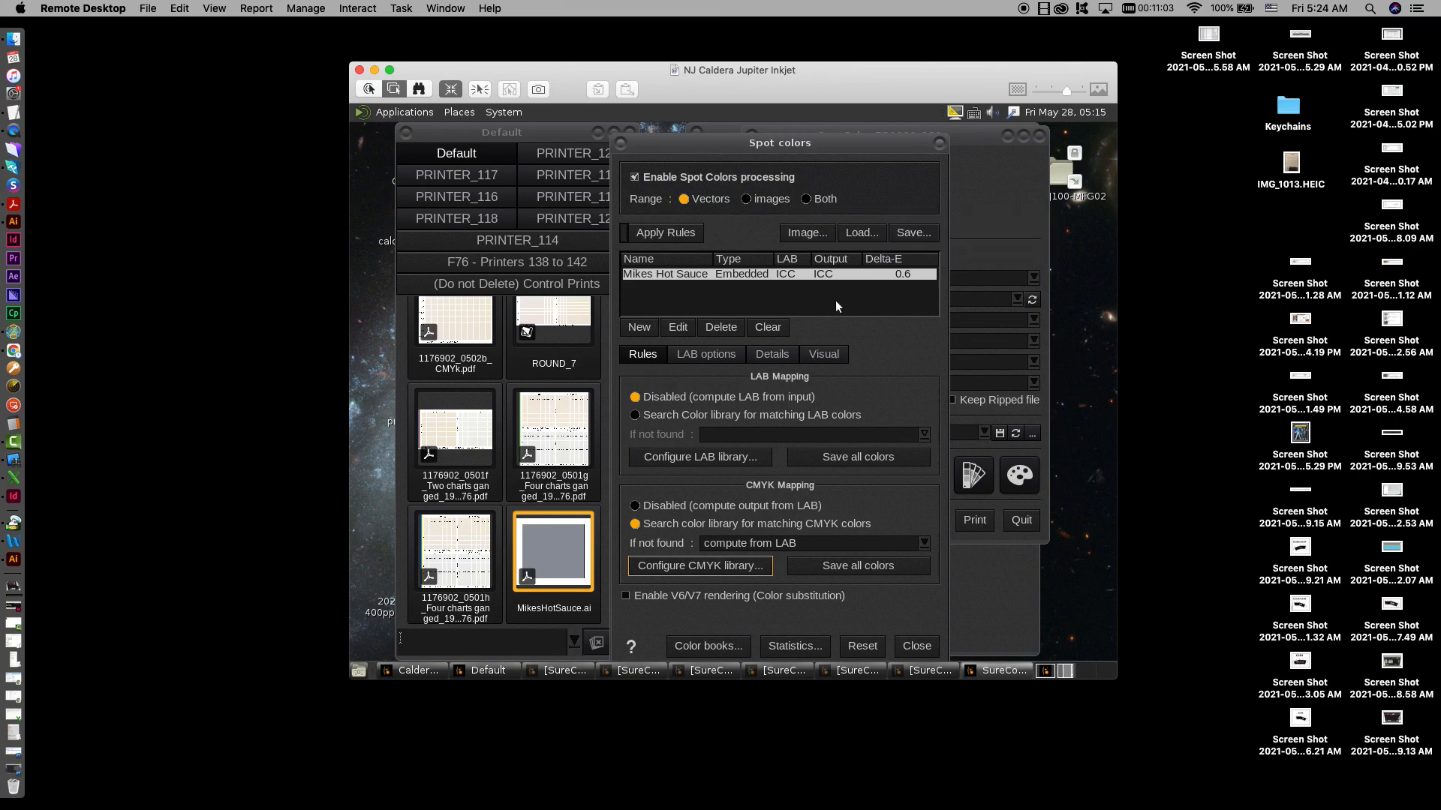
Step: Check the color details and visual preview of the Mikes Hot Sauce spot color, and close the spot color settings
left_click(692, 356)
left_click(755, 357)
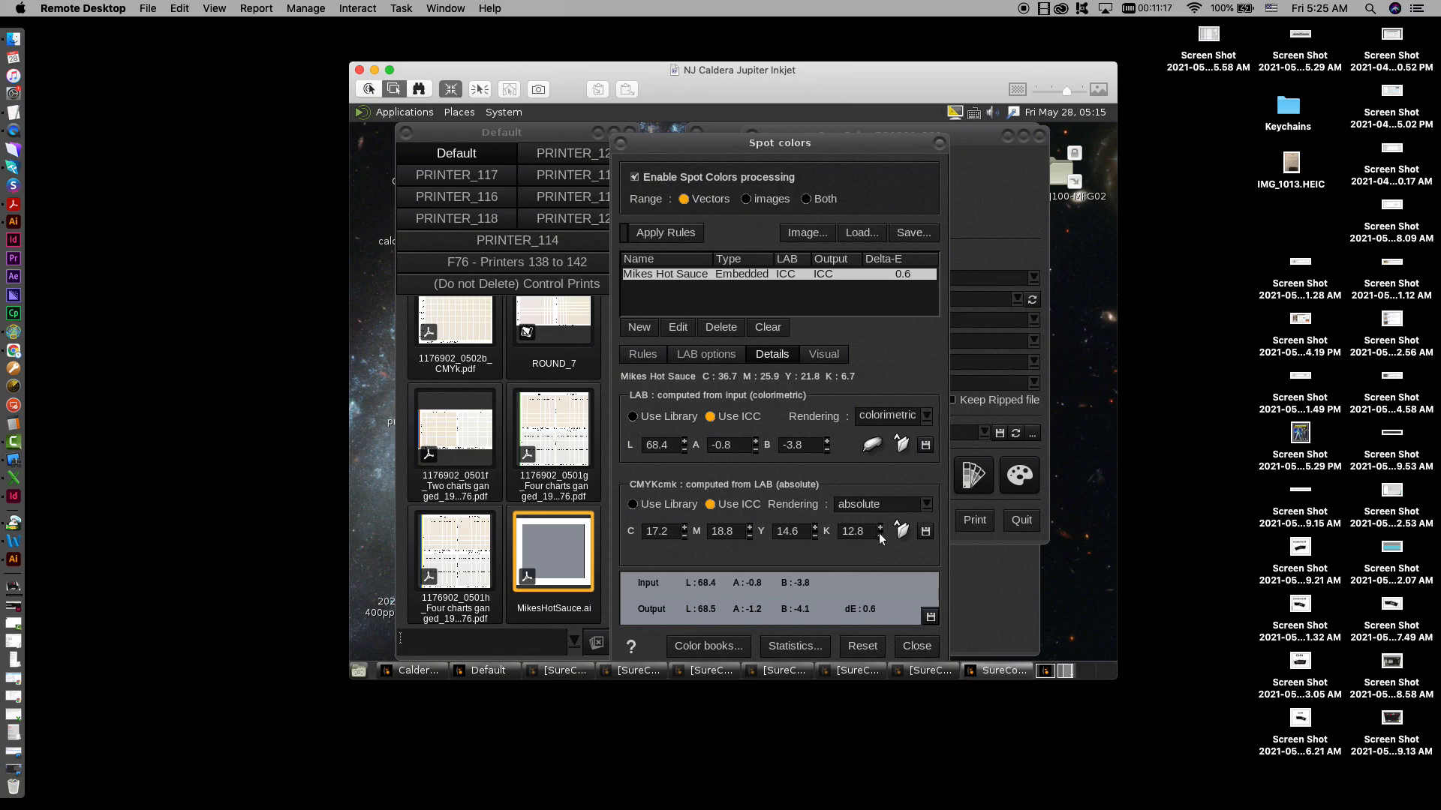
left_click(833, 355)
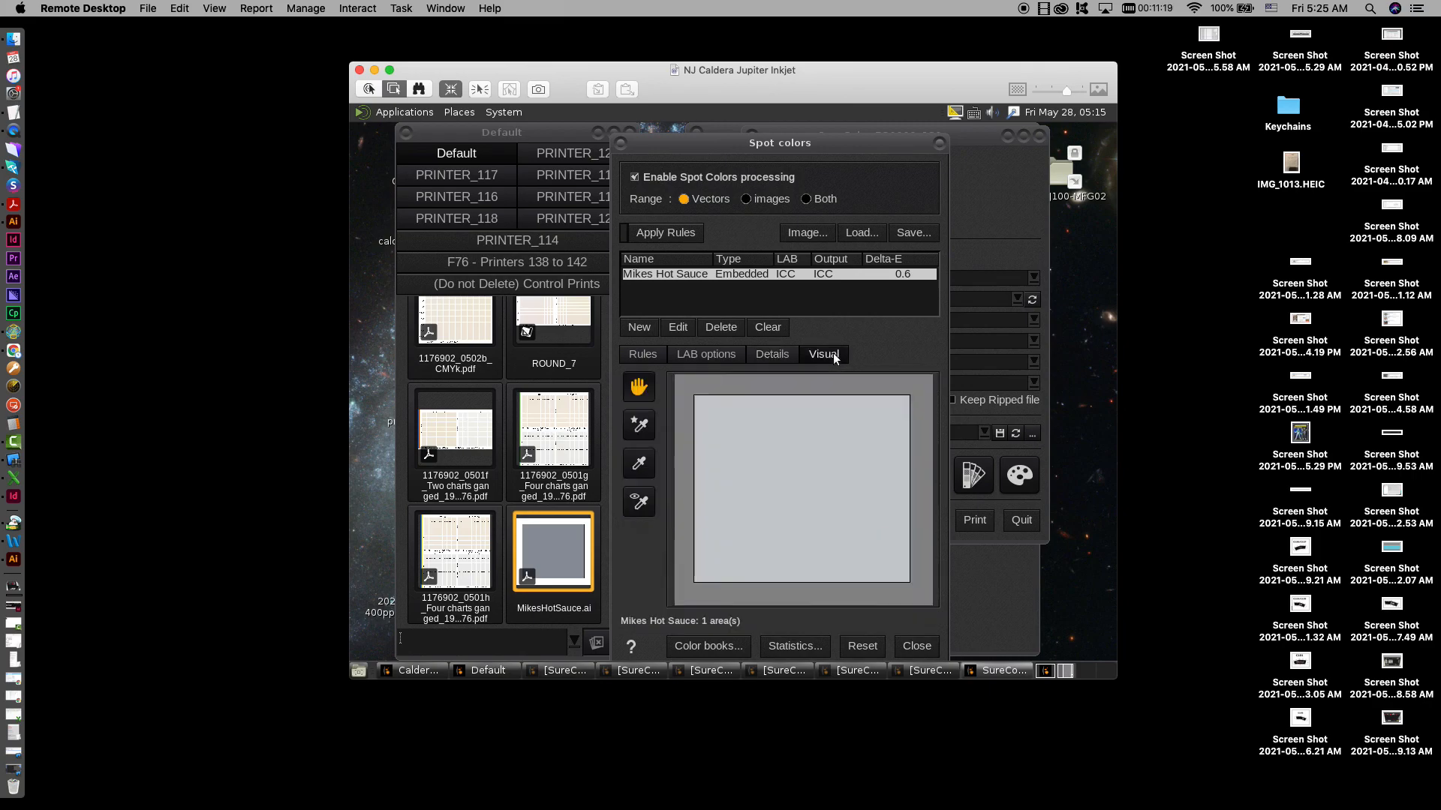
left_click(909, 647)
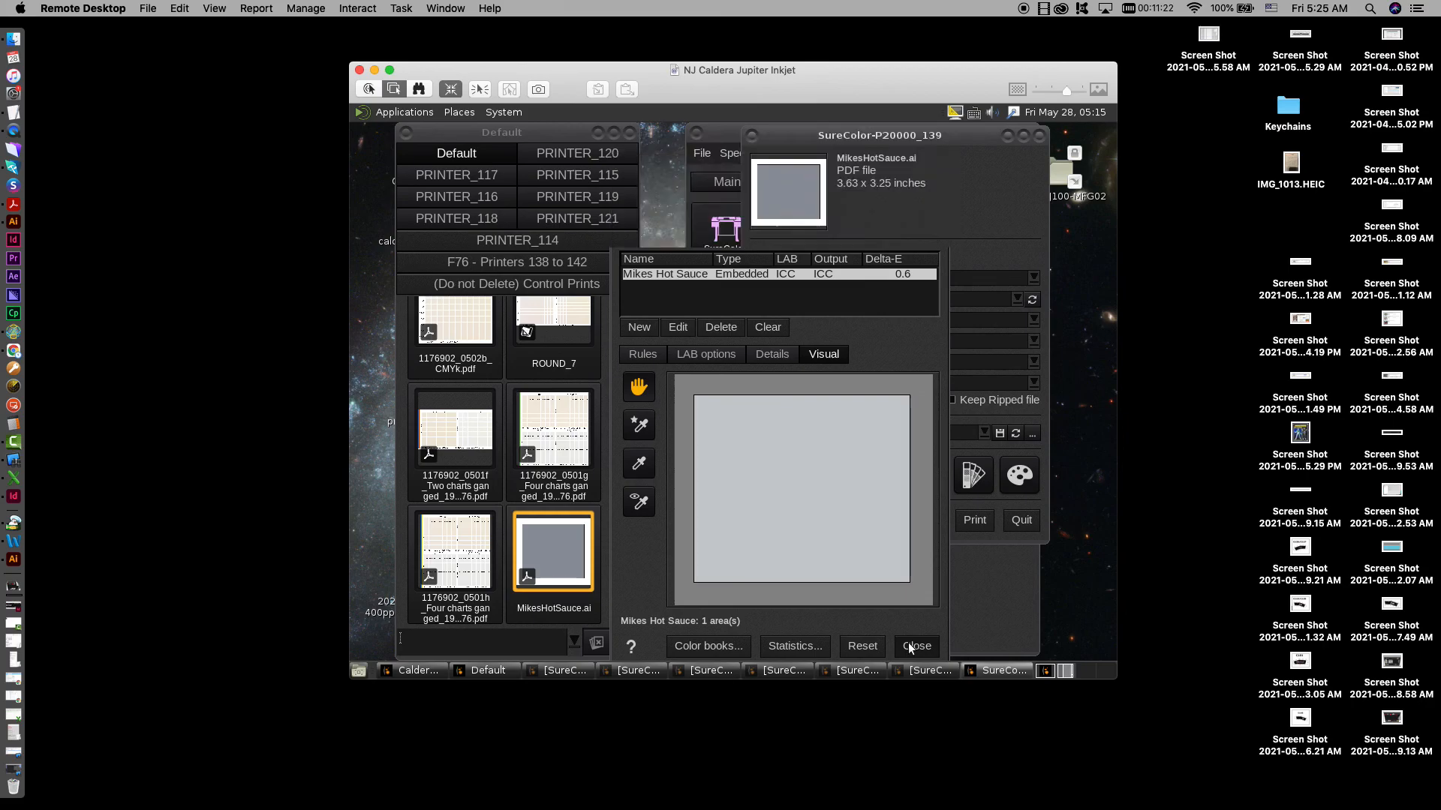
Step: Quit and reopen the SureColor-P20000_139 print settings, and load MikesHotSauce.ai into them again
left_click(1029, 520)
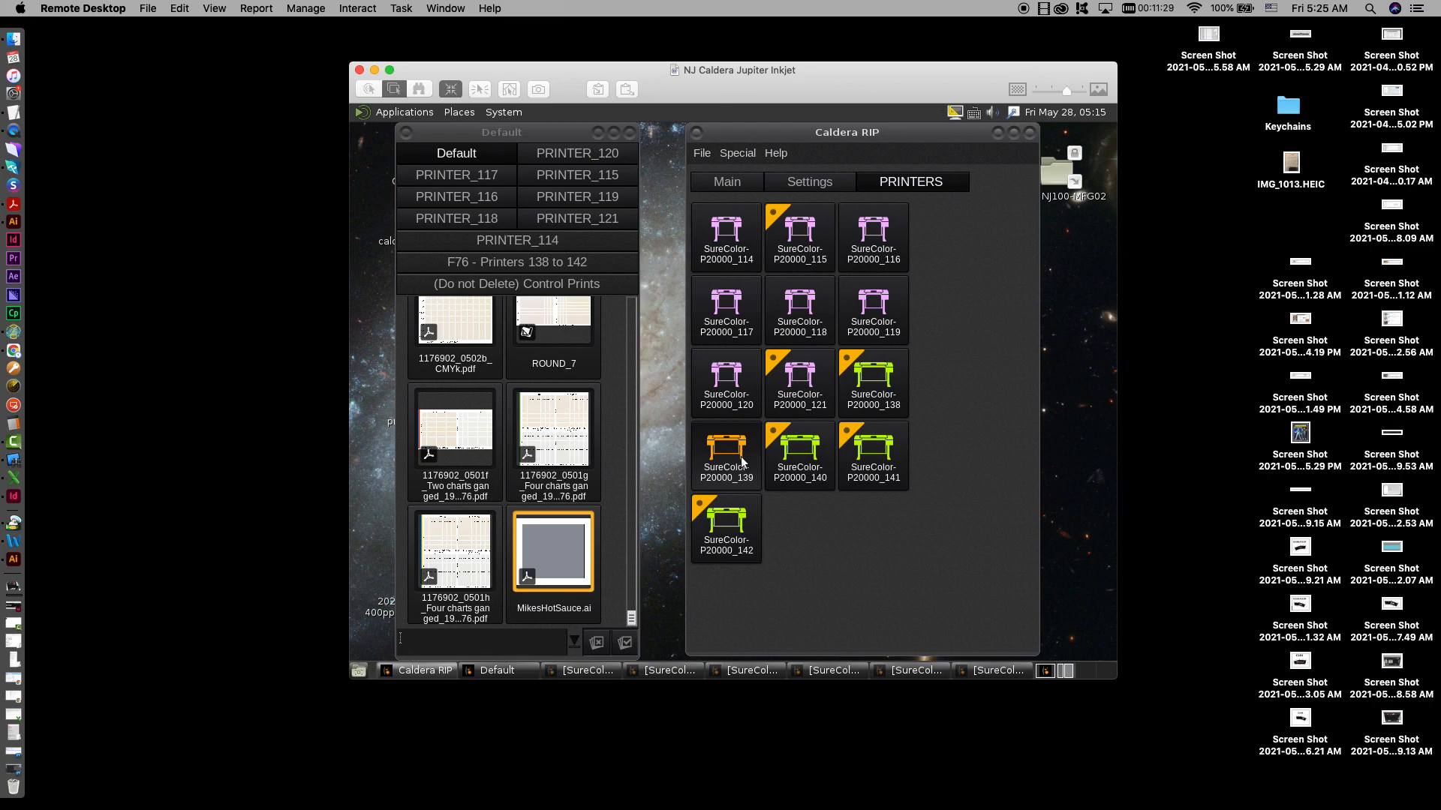
double_click(741, 461)
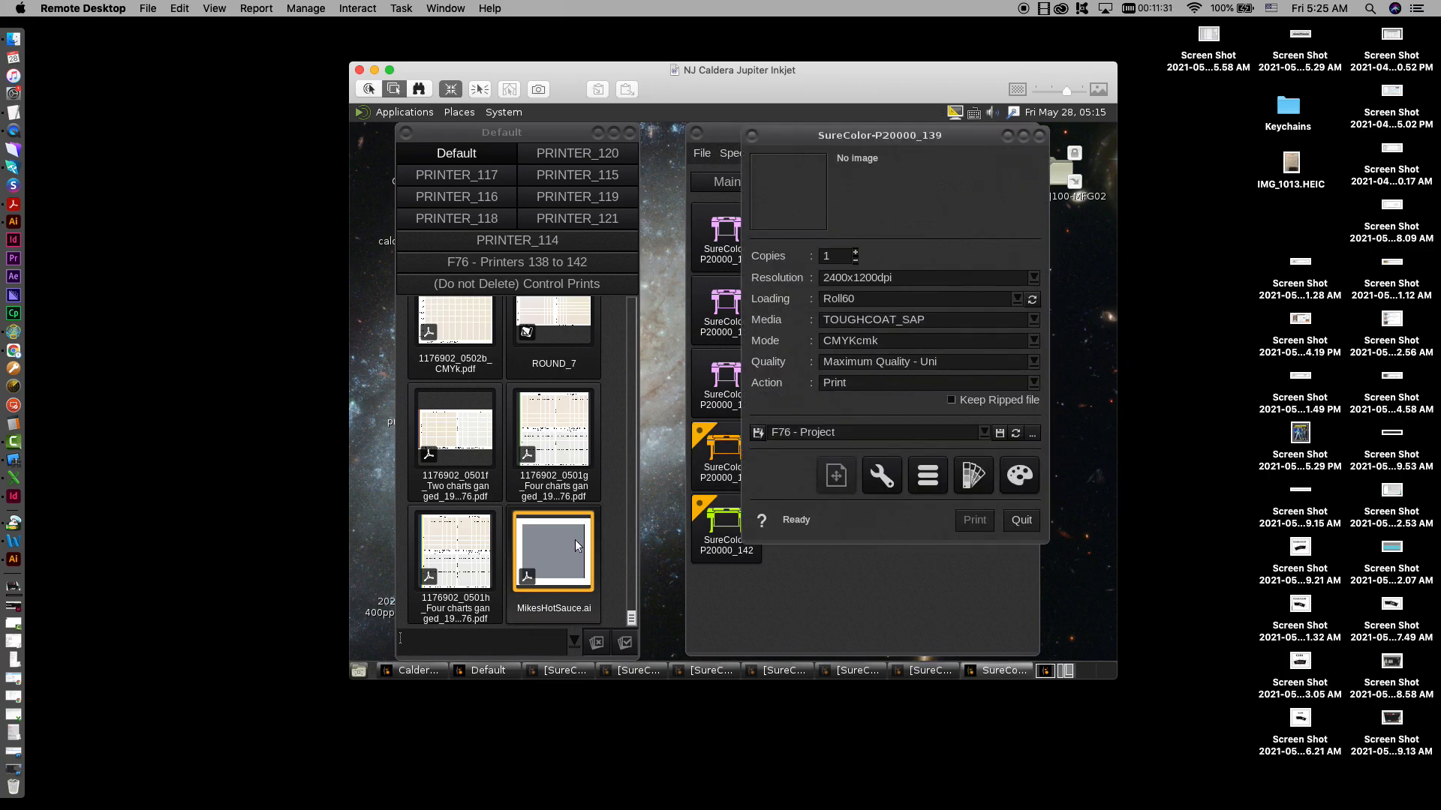
left_click_drag(575, 542, 709, 380)
left_click_drag(815, 200, 814, 201)
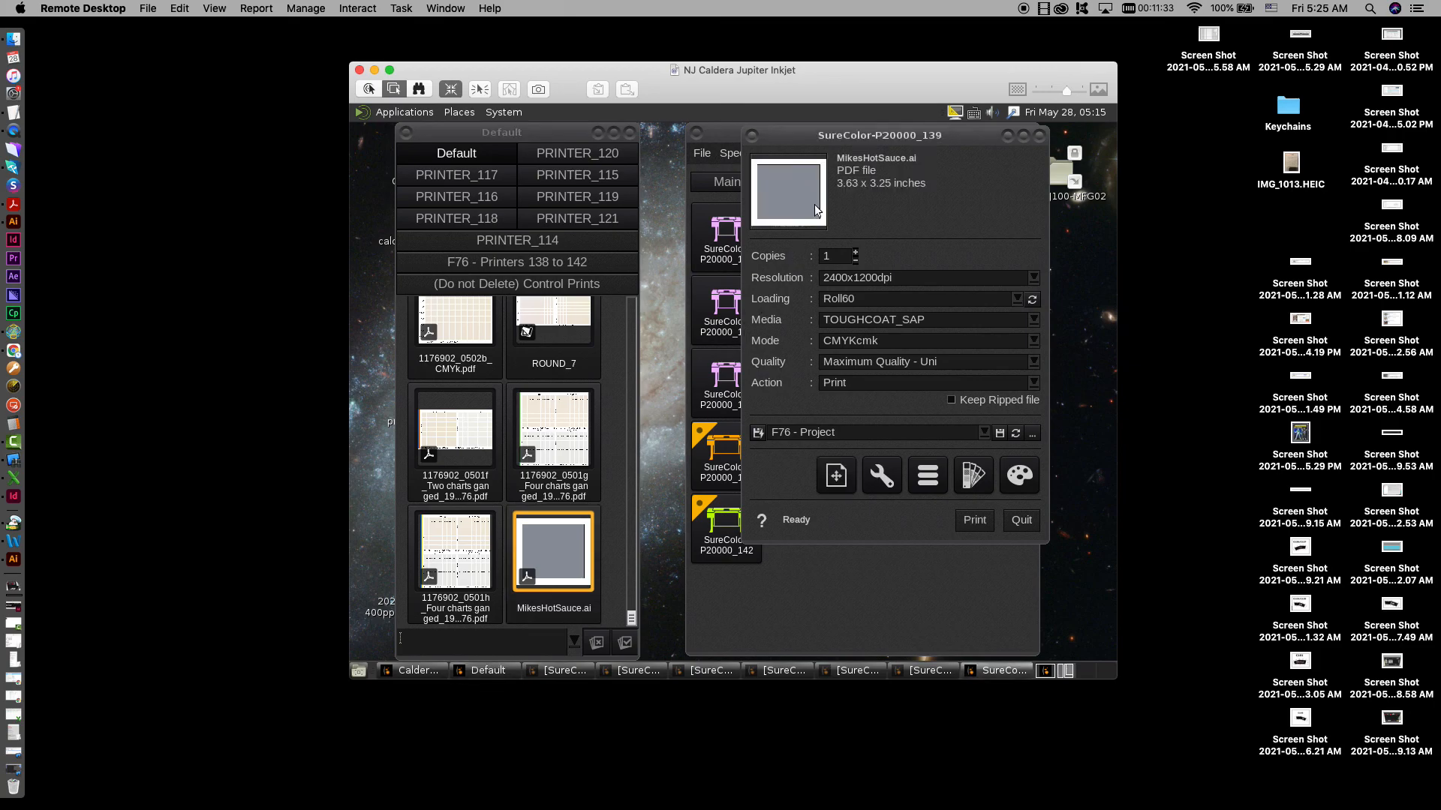
Step: Examine the LAB and CMYK output details of the Mikes Hot Sauce spot color, and close the spot color settings
left_click(971, 475)
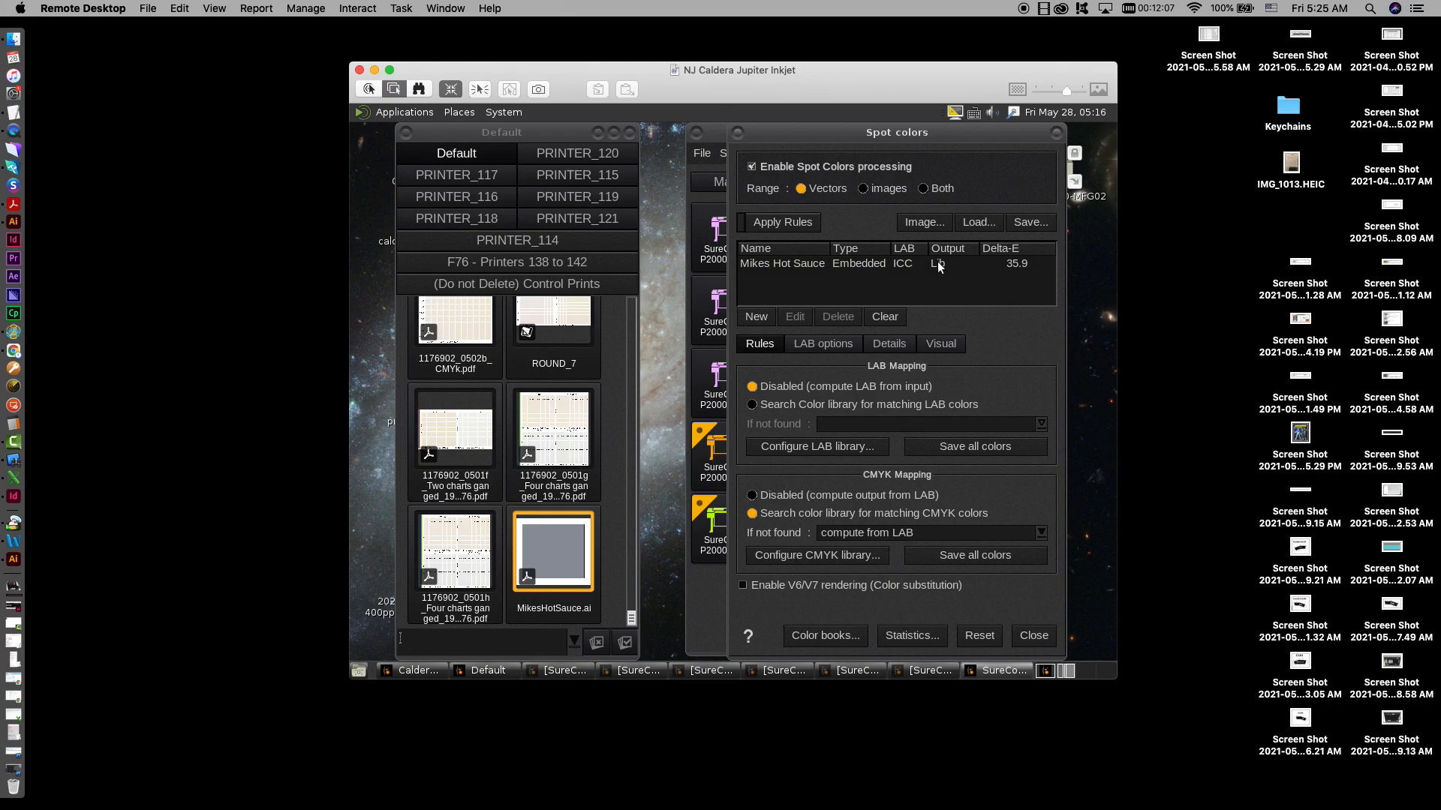
left_click(900, 342)
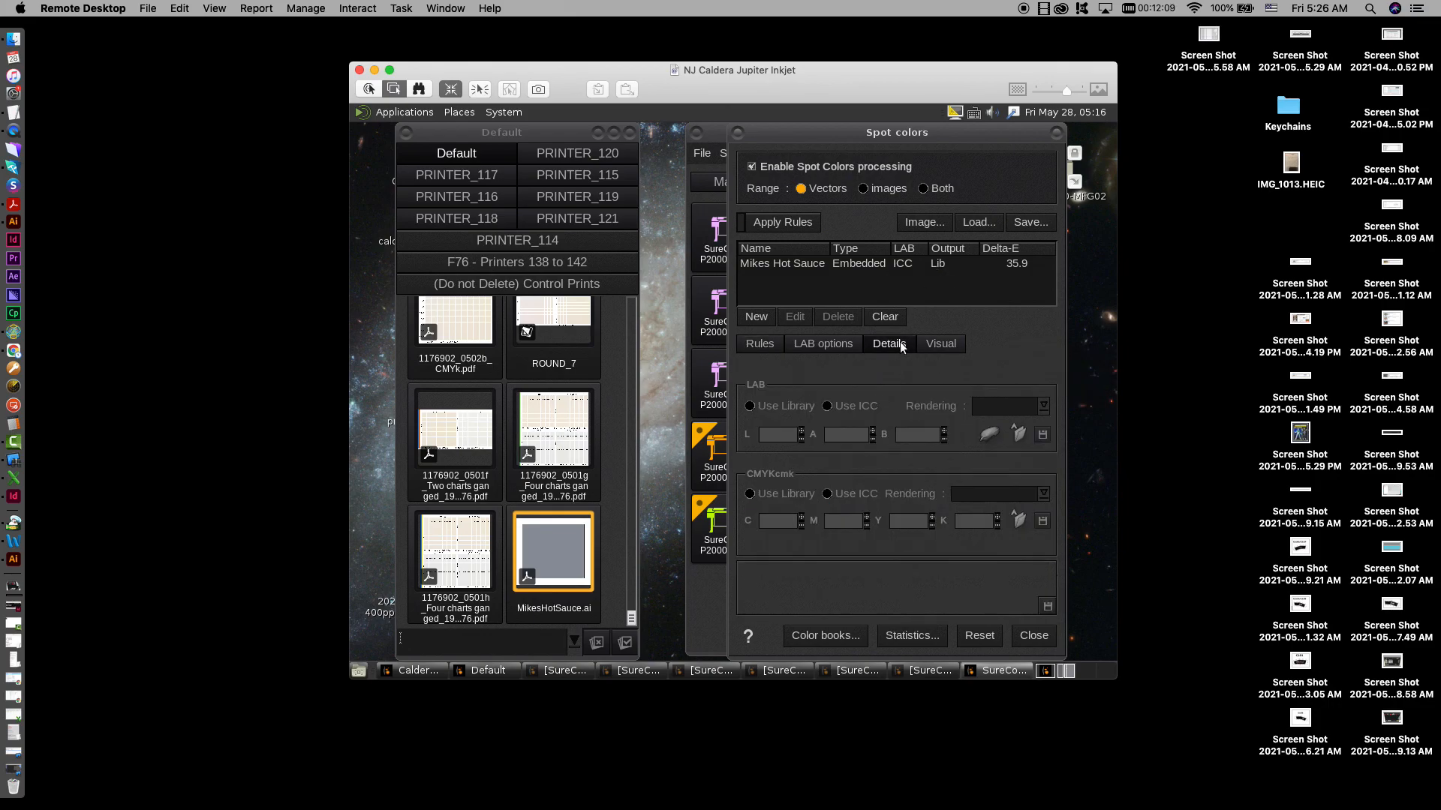
left_click(907, 264)
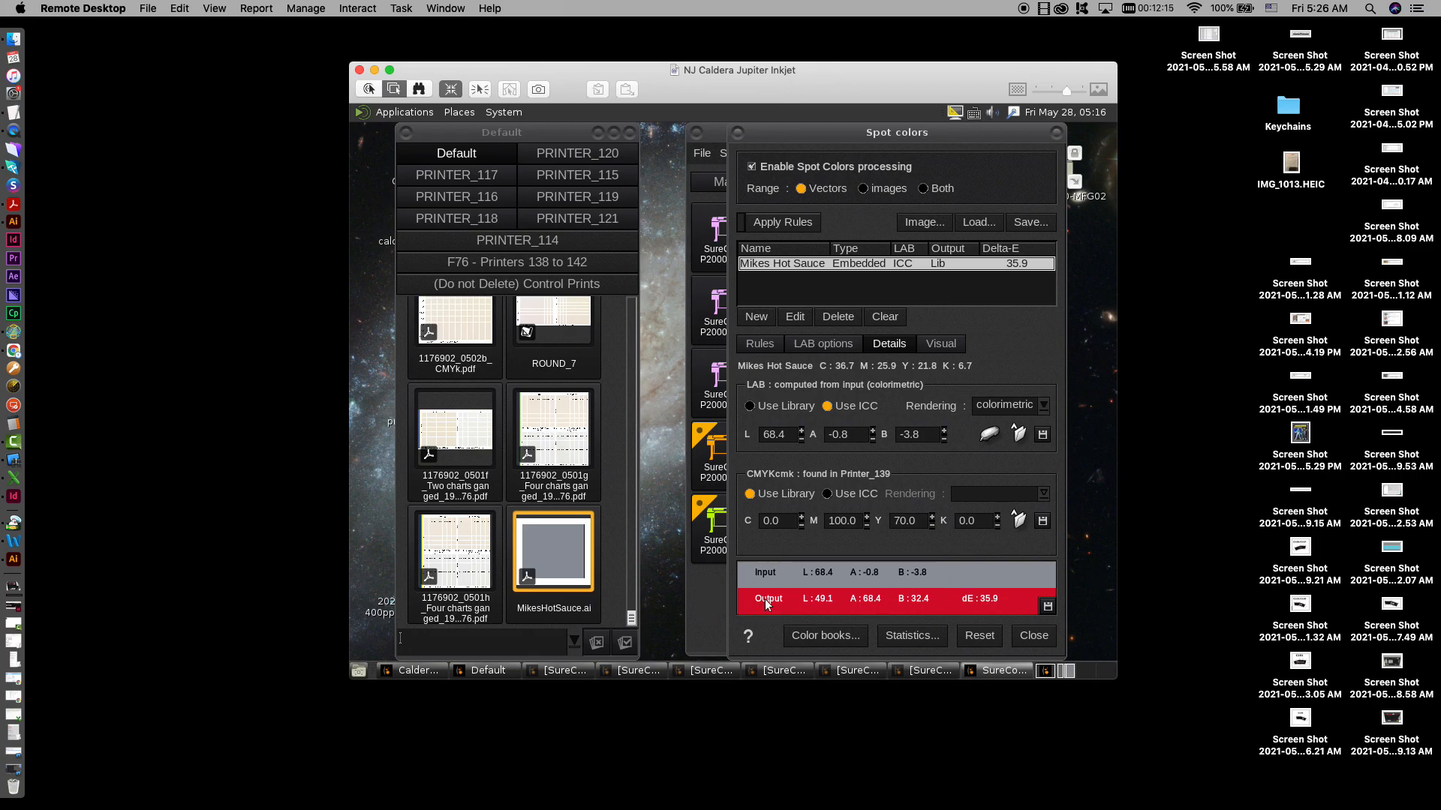
left_click(1030, 637)
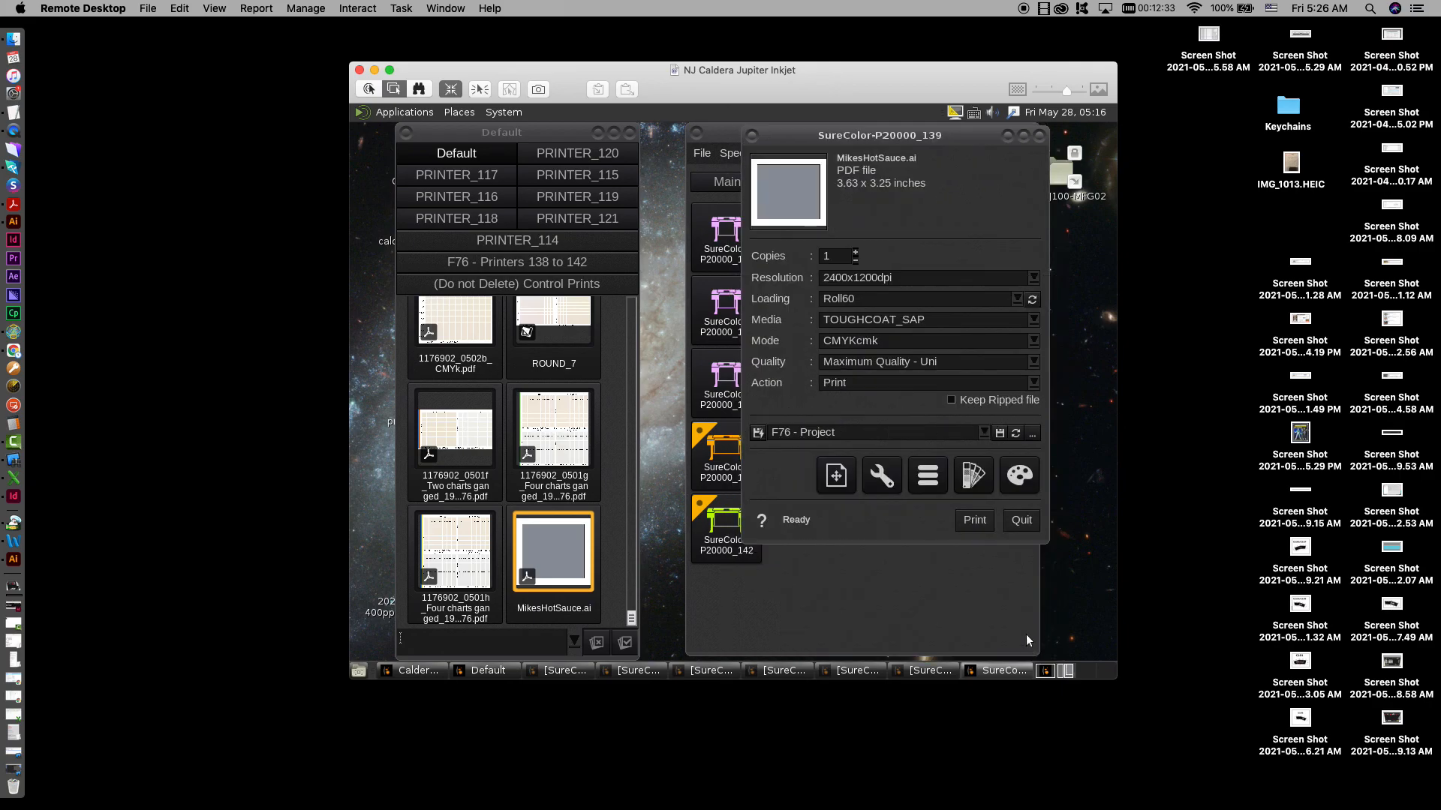
Step: Open the printer's color settings and inspect the output profile, linearization curves and ink separation
left_click(1019, 475)
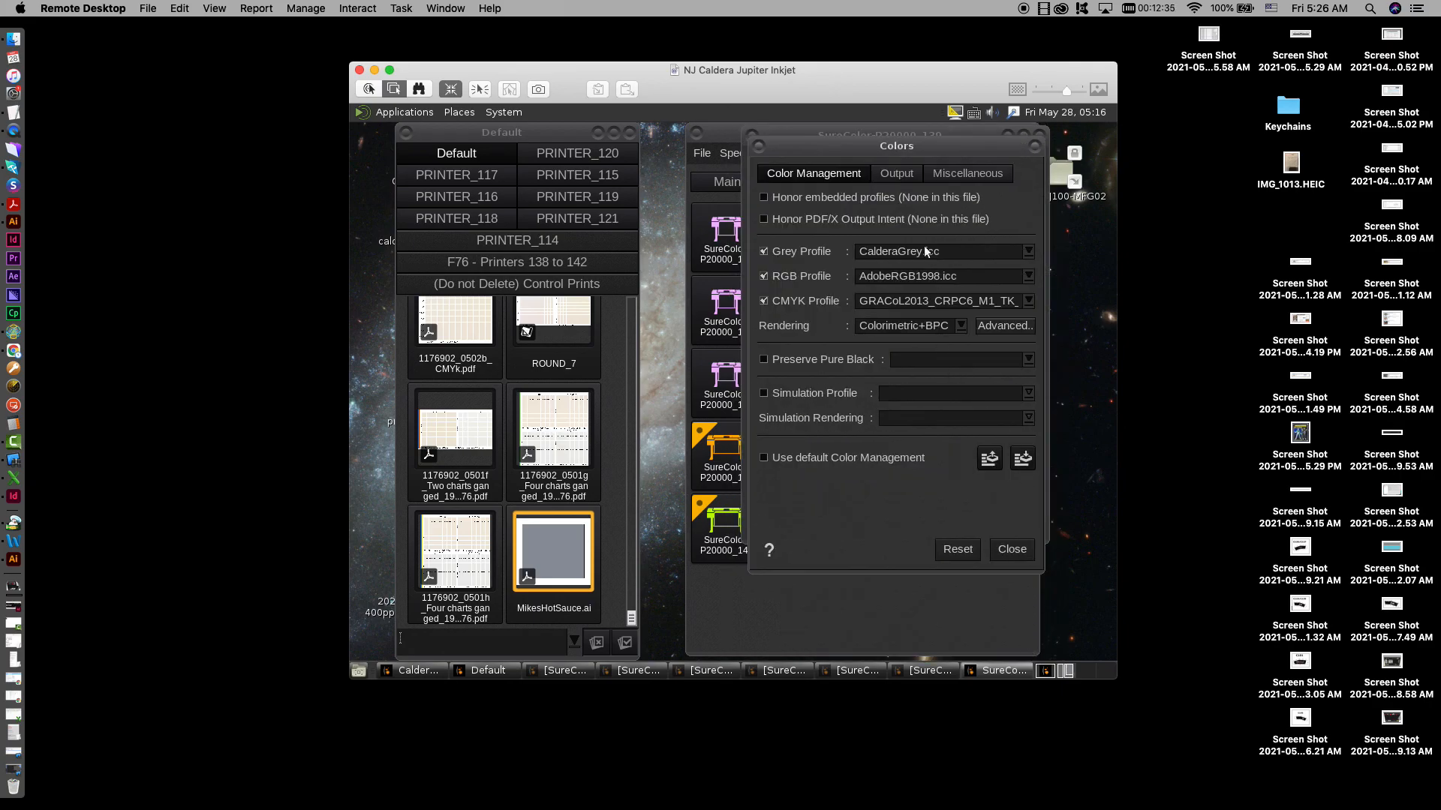
left_click(903, 173)
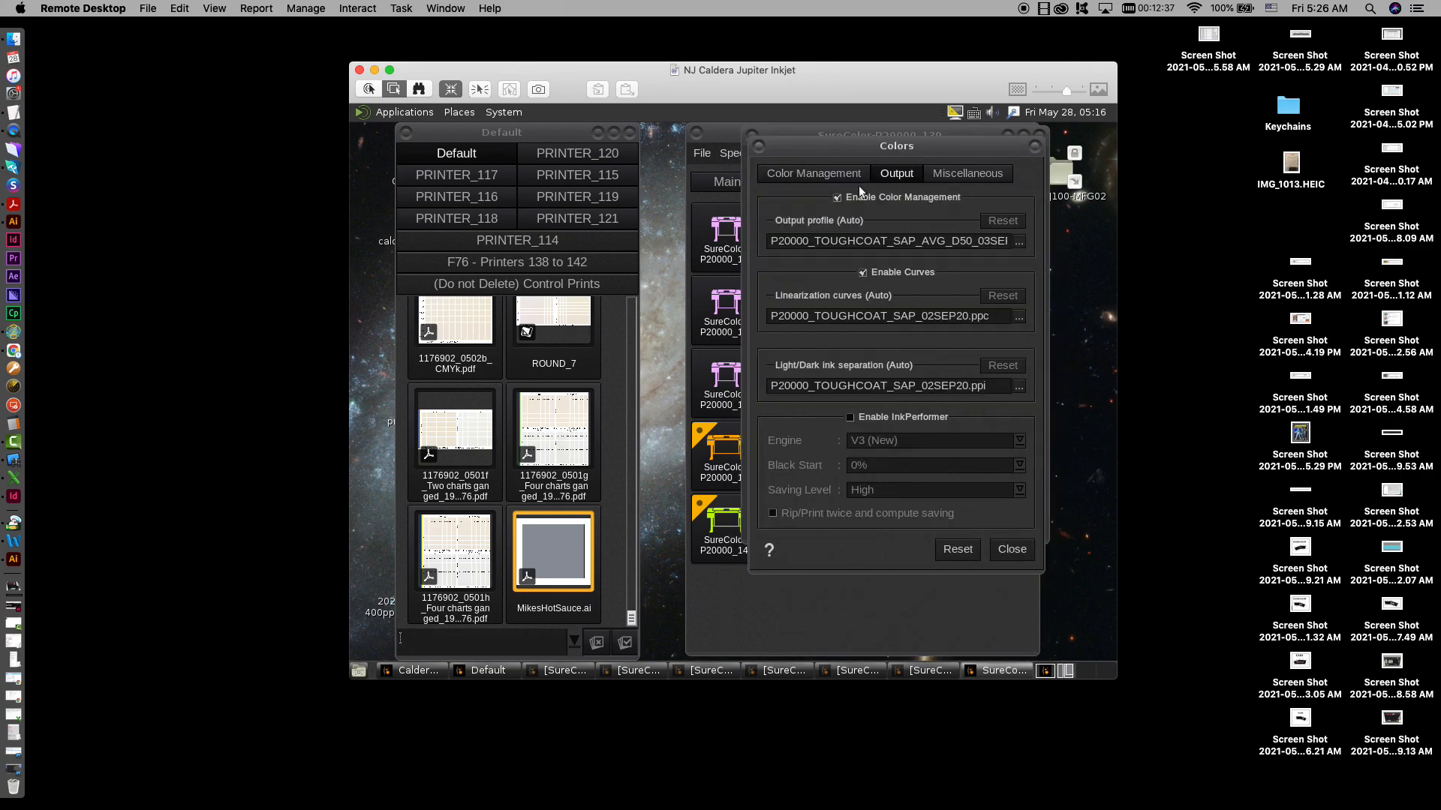